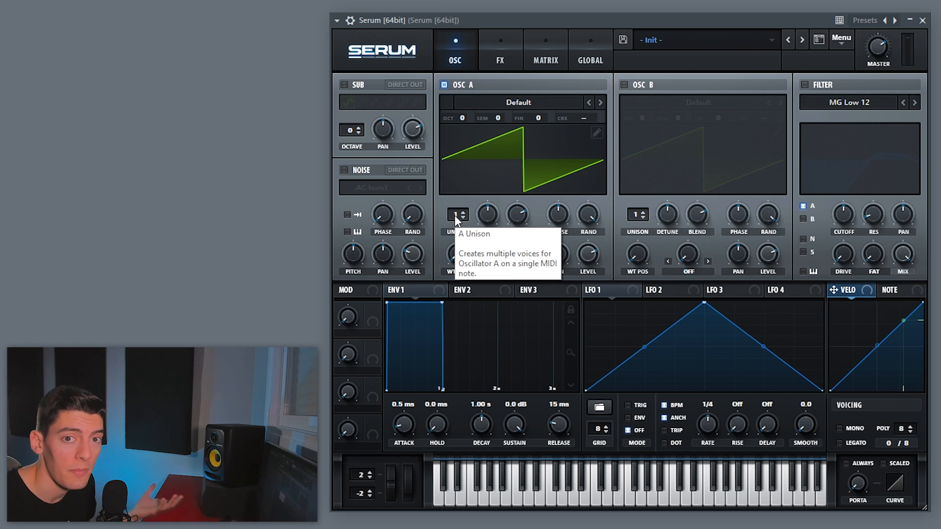
Set oscillator A to 8 unison voices and, while the part plays, settle its detune below the midpoint.
drag(455, 216, 463, 145)
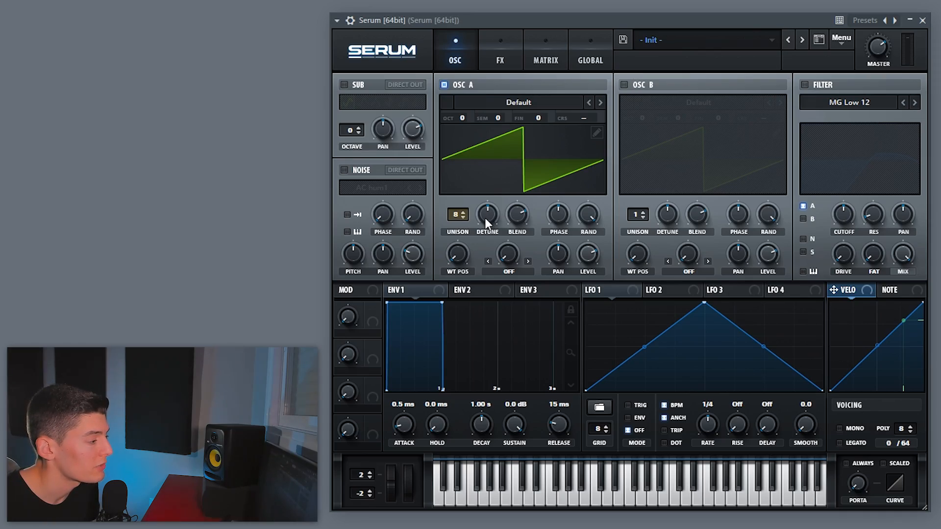
drag(486, 220, 486, 127)
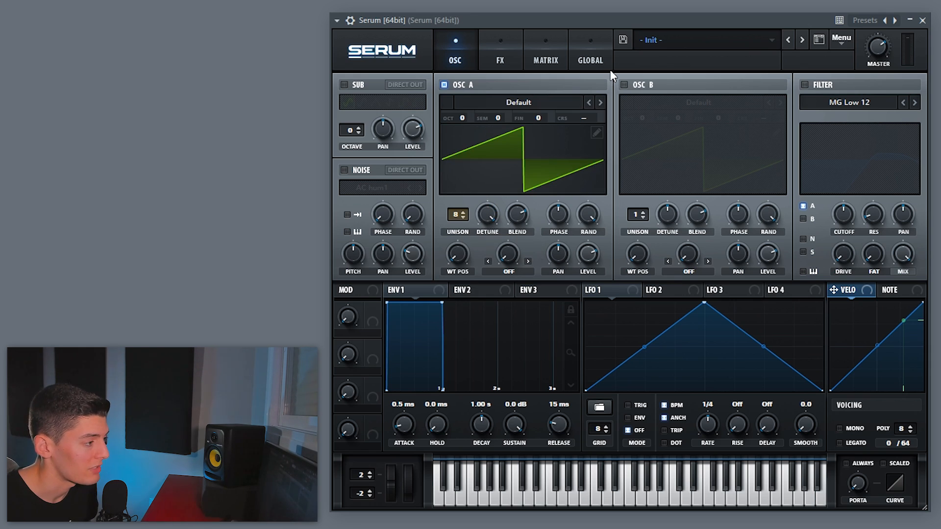
key(space)
drag(487, 214, 496, 342)
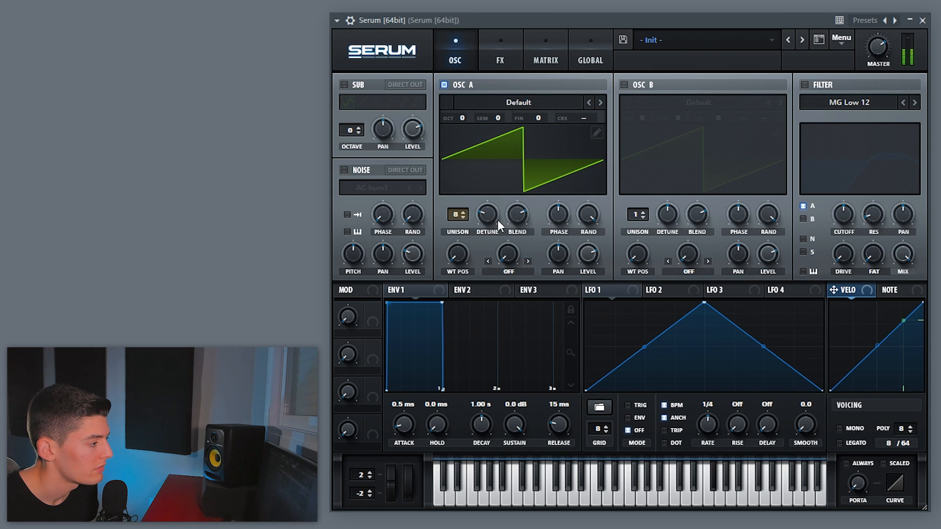
drag(498, 219, 488, 208)
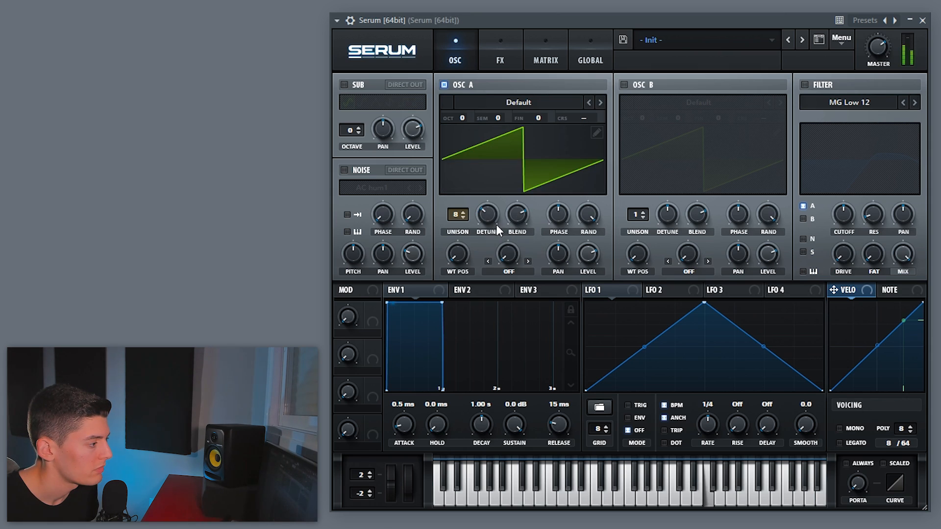
Enable oscillator B, mute oscillator A, and give B 8 unison voices with a slight detune adjustment.
click(624, 85)
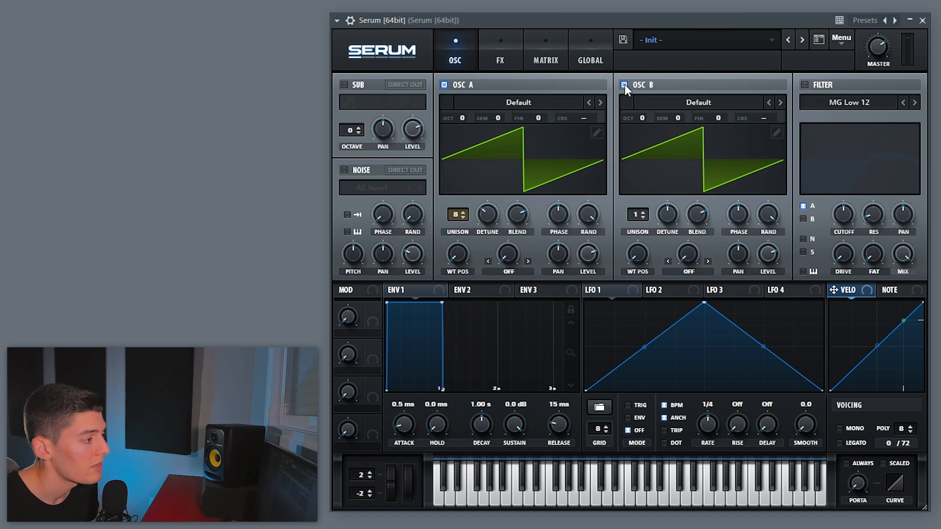
click(444, 86)
drag(635, 215, 640, 155)
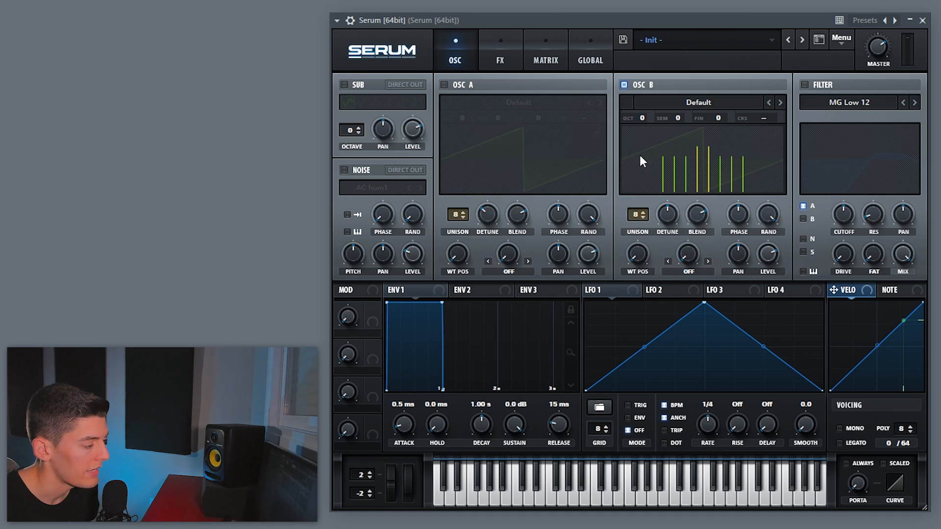
drag(666, 223, 664, 221)
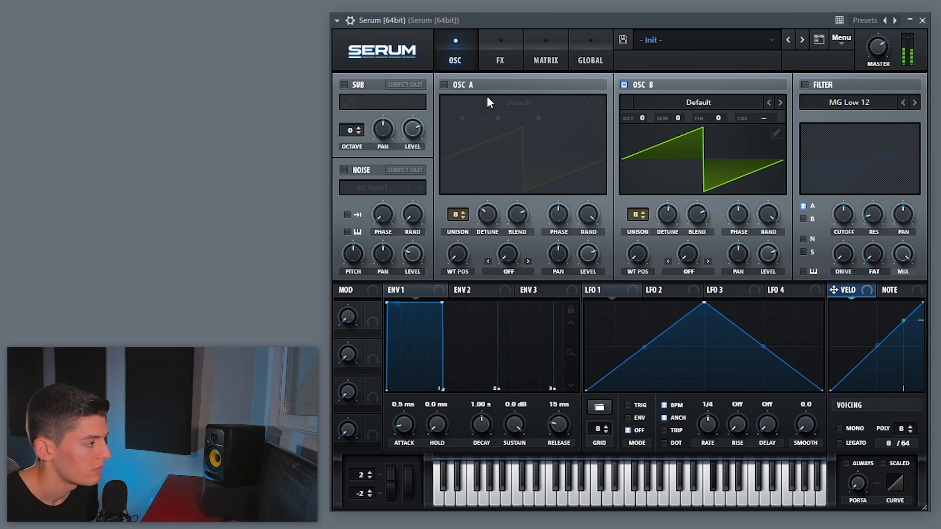
Re-enable oscillator A and compare the two oscillators separately and together, leaving both enabled.
click(444, 85)
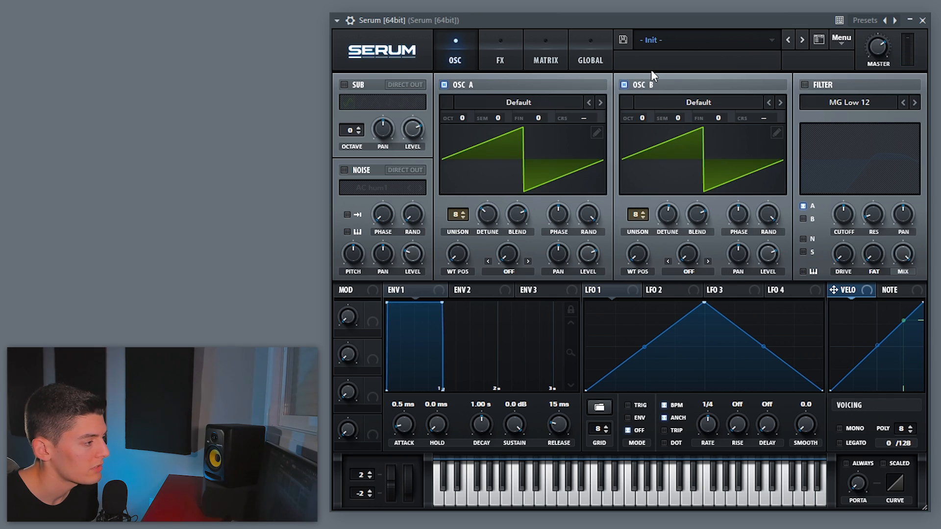
click(624, 86)
click(624, 86)
click(444, 85)
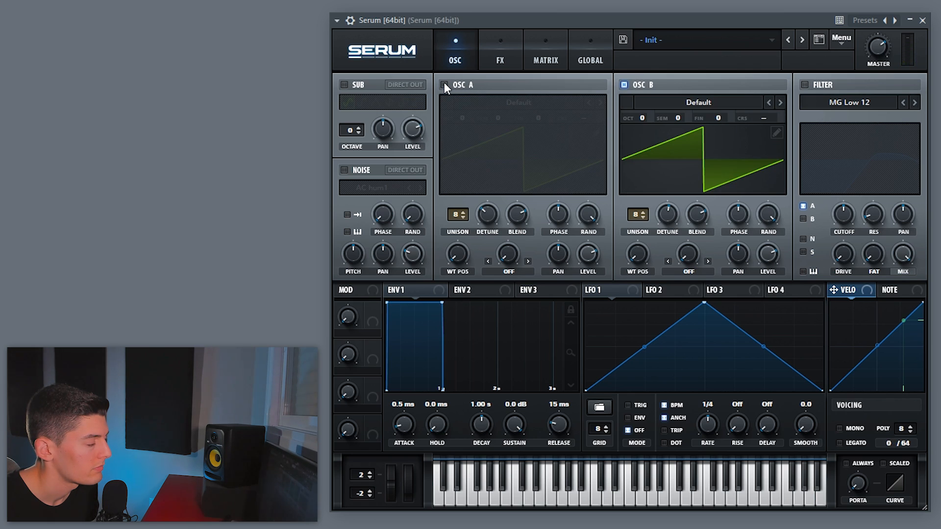
click(444, 83)
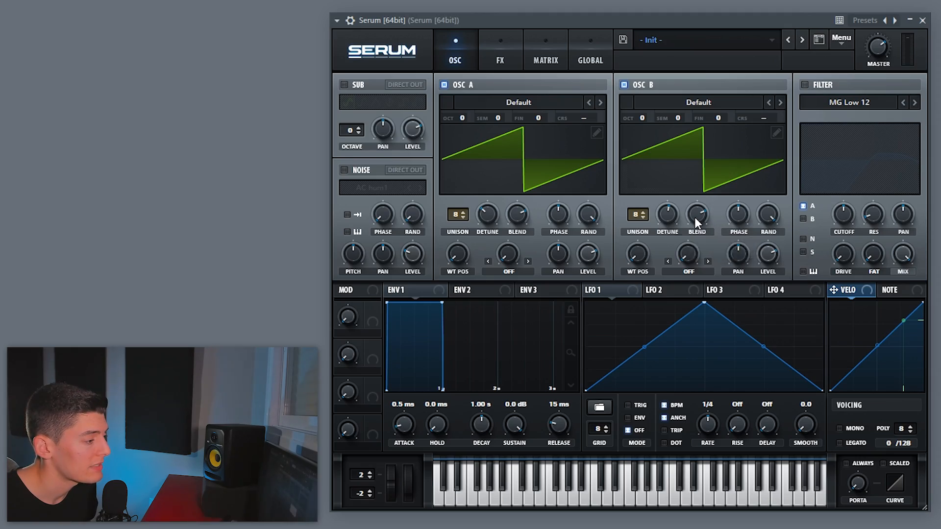
Raise oscillator B's unison blend to 100.
drag(695, 217, 694, 164)
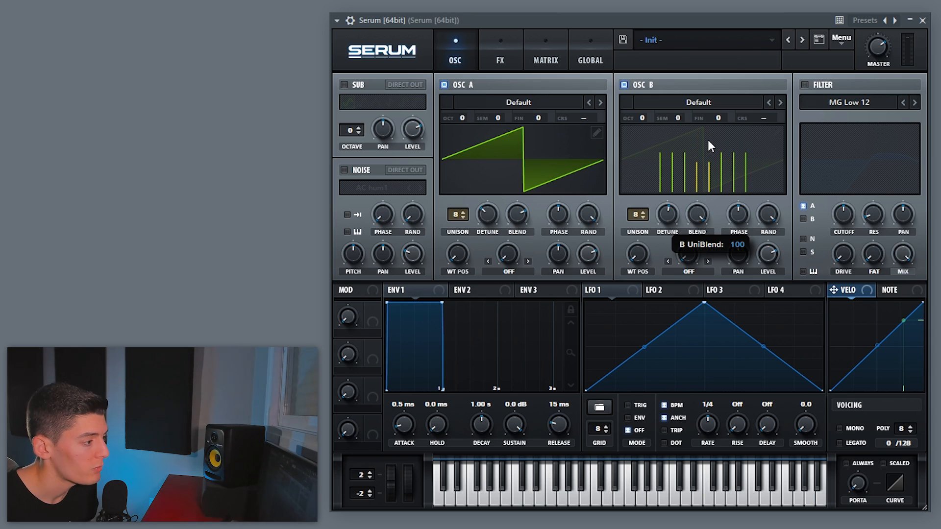
drag(708, 131, 708, 130)
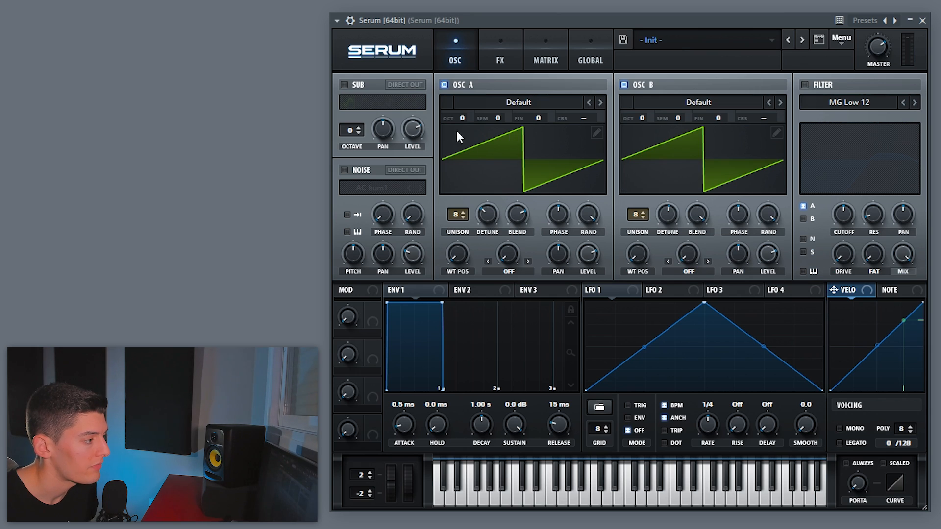
click(485, 214)
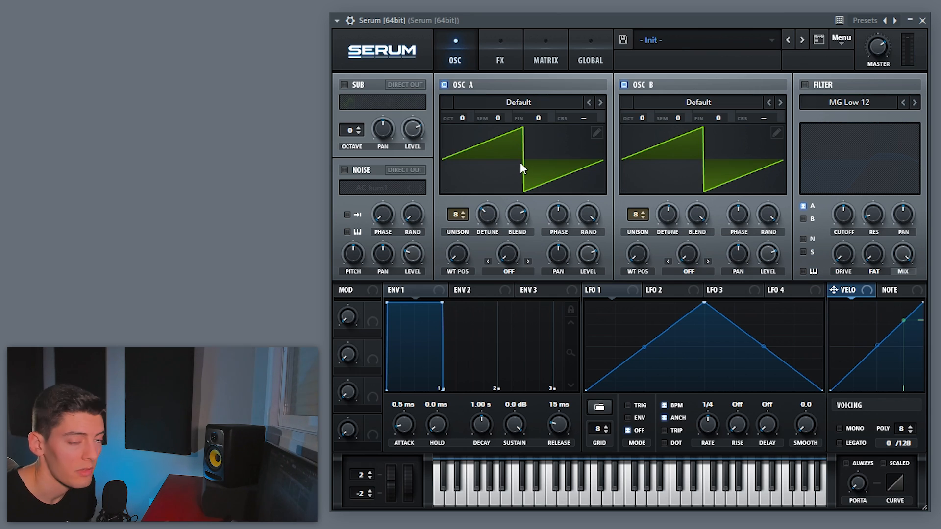
Enable the noise oscillator and load the BrightWhite noise sample.
click(345, 170)
click(368, 188)
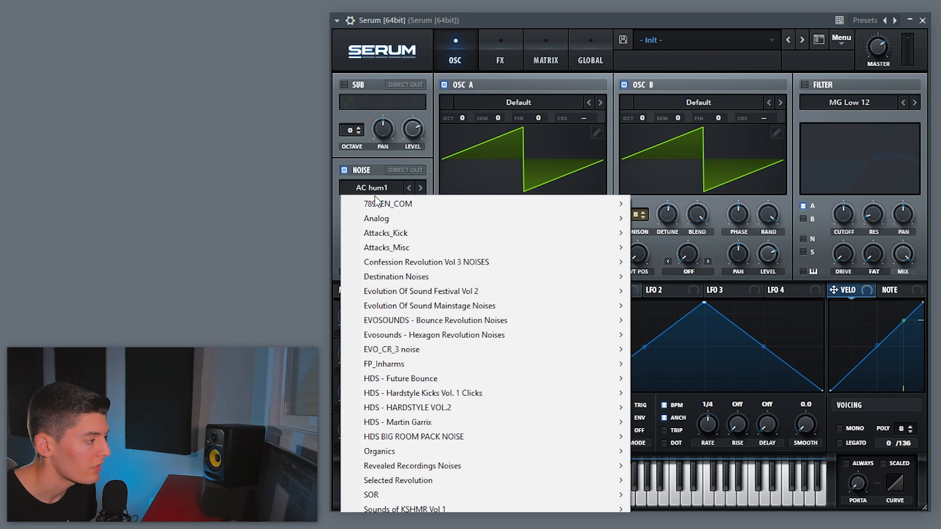
mouse_move(386, 225)
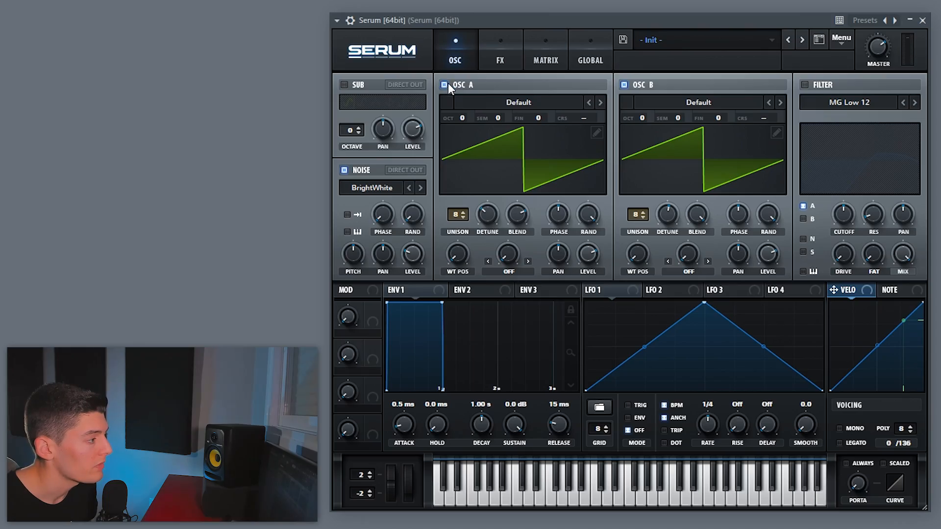
Mute oscillators A and B, enable the filter, and route only the noise oscillator through it.
click(444, 84)
click(624, 85)
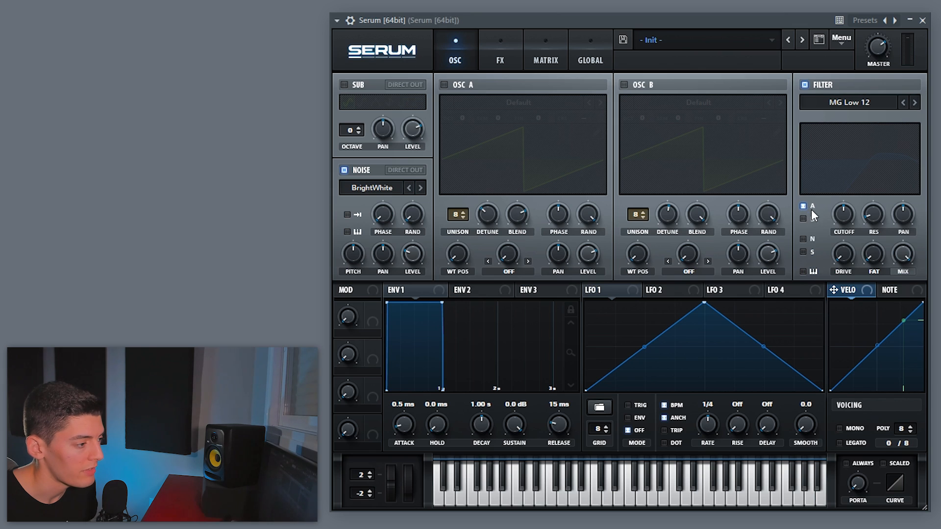
click(803, 238)
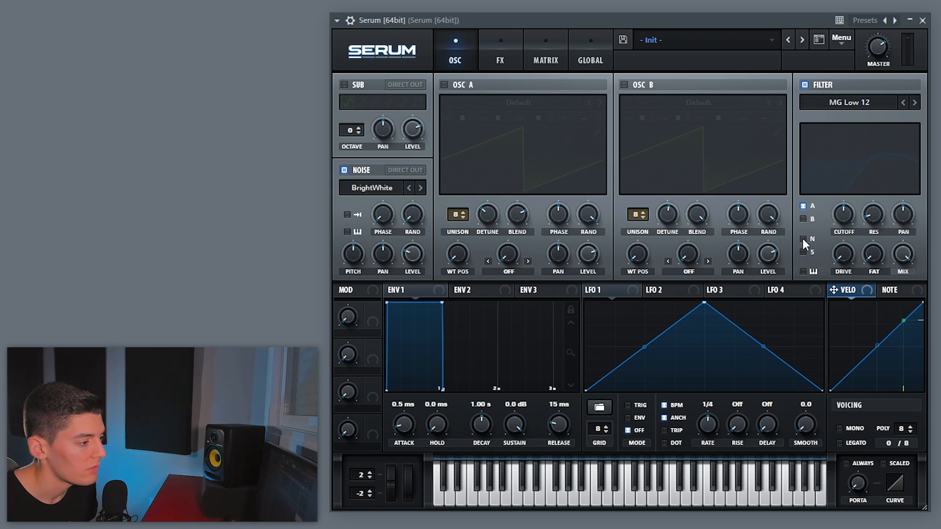
Change the noise filter type to High 18 and raise its drive moderately.
click(916, 100)
click(915, 100)
click(916, 100)
click(916, 100)
click(915, 101)
drag(837, 215, 836, 202)
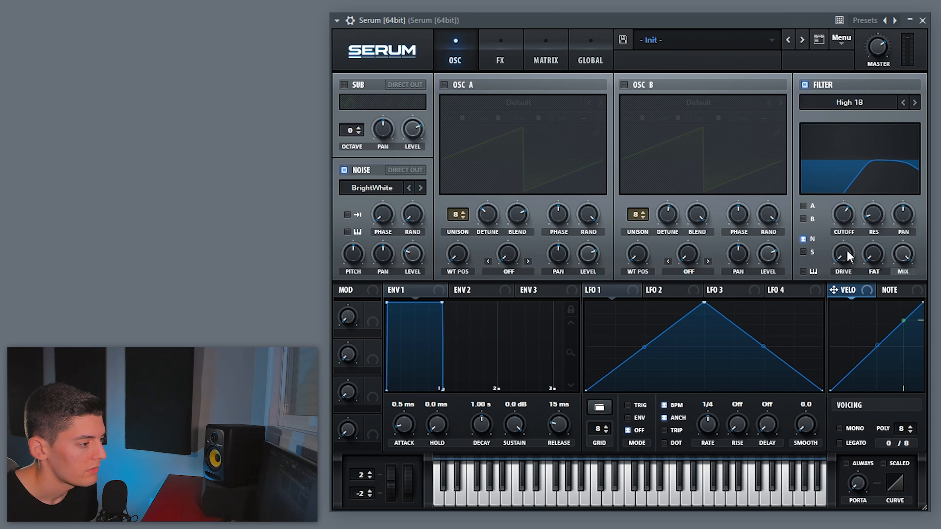
drag(847, 255, 839, 220)
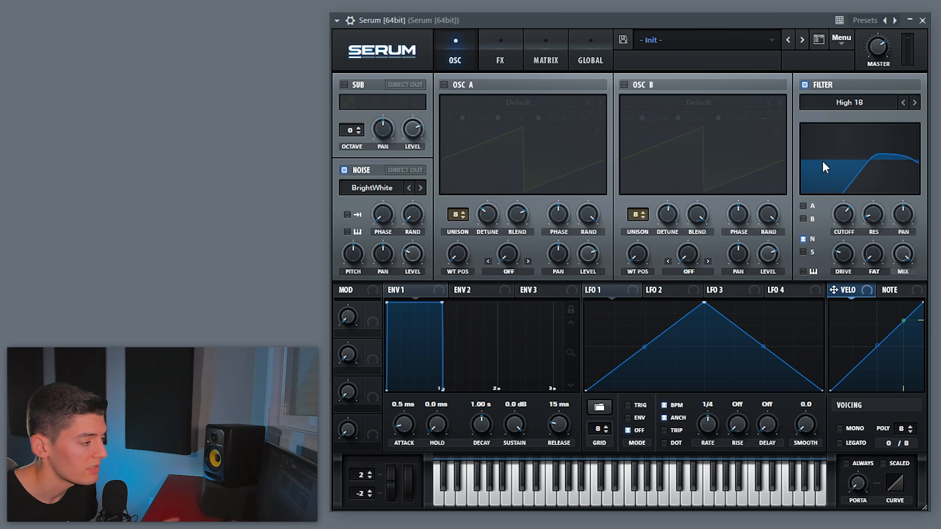
Re-enable oscillators A and B and set the noise level to about 24%.
click(445, 85)
click(624, 85)
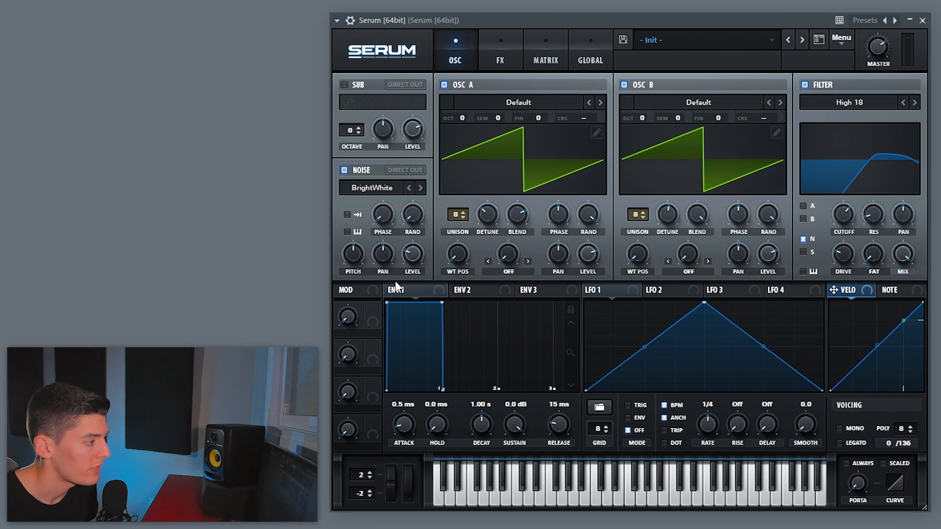
drag(408, 254, 414, 200)
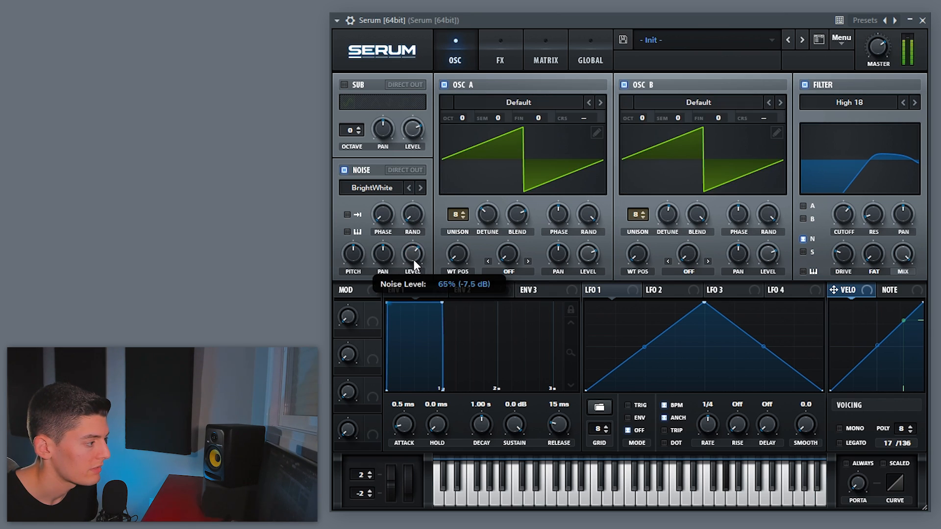
drag(410, 254, 411, 316)
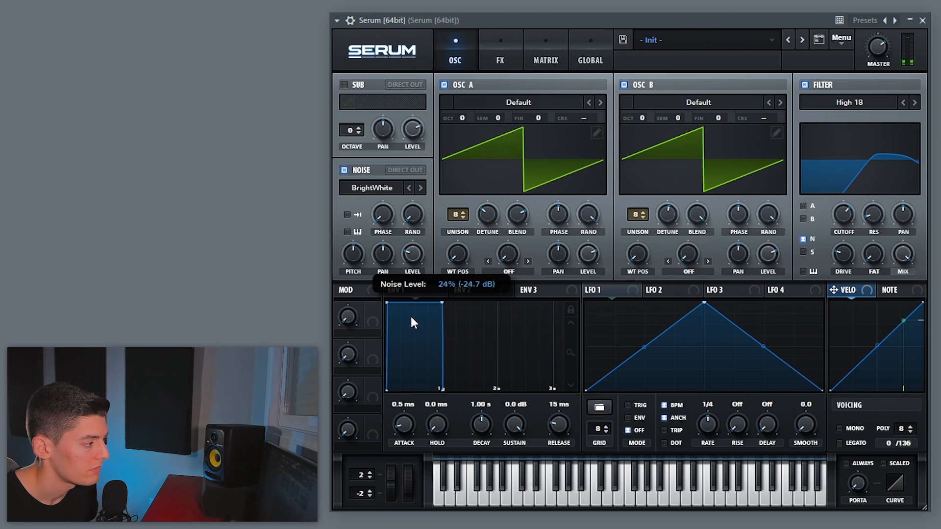
Enable the sub oscillator with a saw waveform and lower its level to around the midpoint.
click(345, 85)
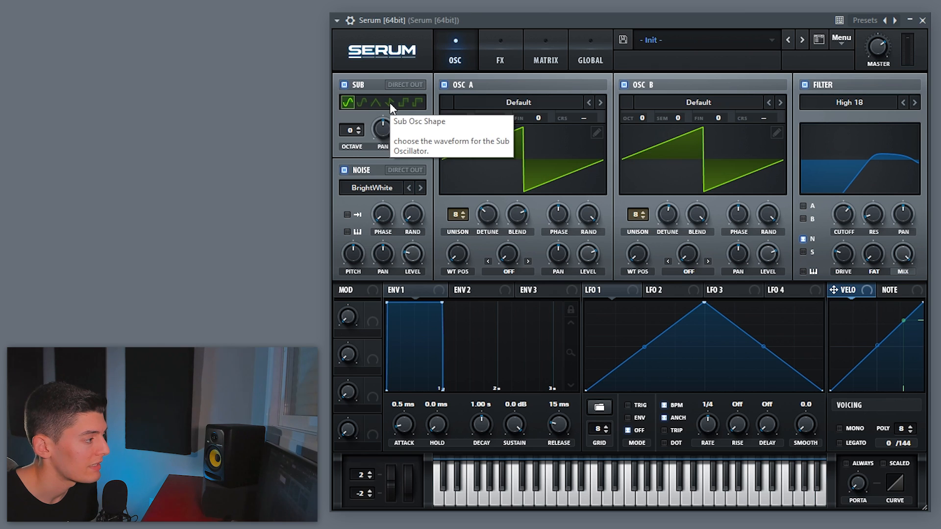
click(390, 104)
click(445, 85)
click(624, 85)
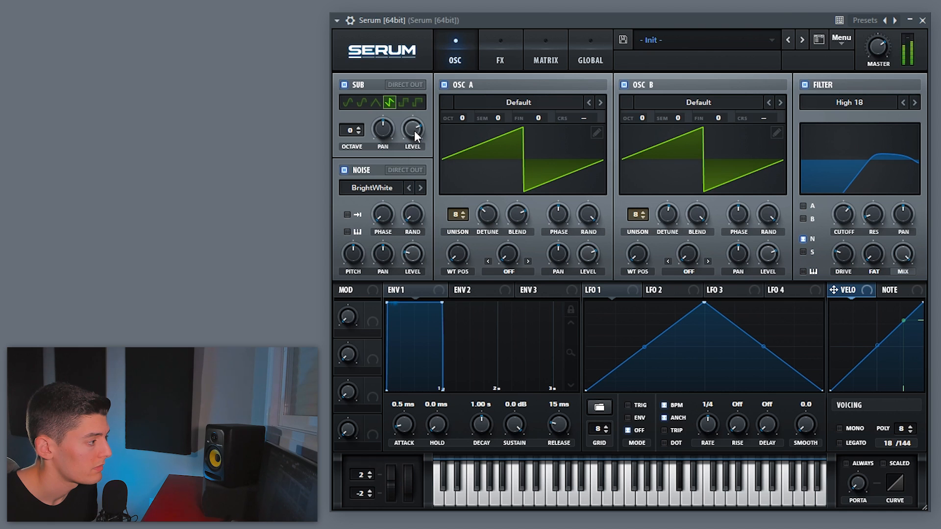
mouse_move(415, 131)
mouse_down()
mouse_move(415, 164)
mouse_move(414, 141)
mouse_up()
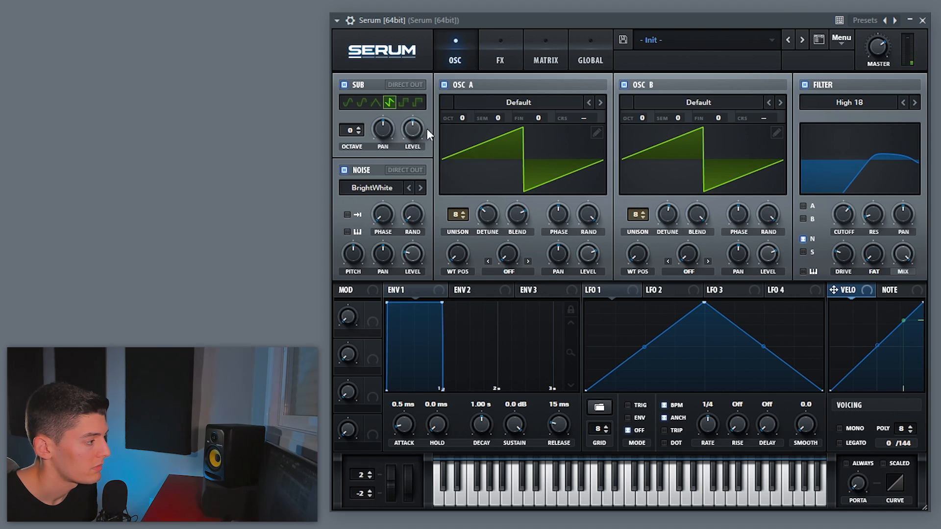
Set the envelope 1 release to 132 ms.
drag(563, 431, 559, 401)
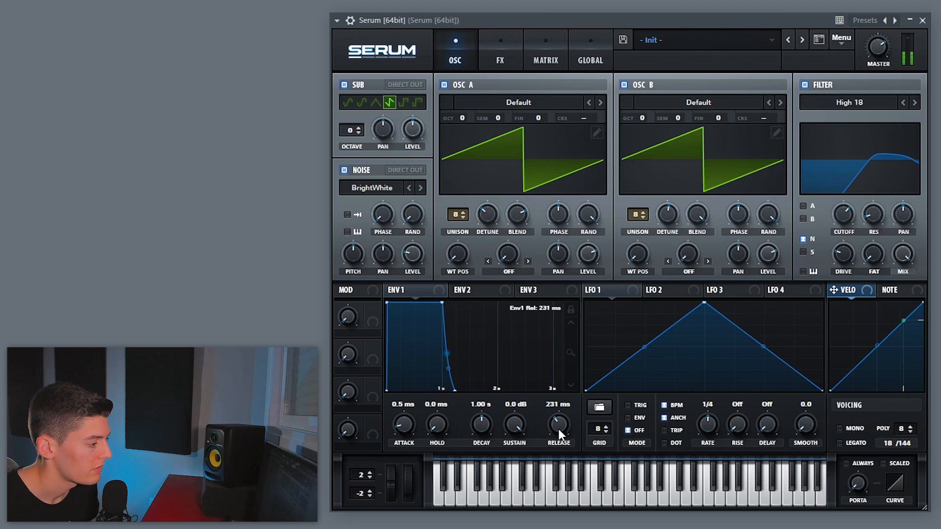
scroll(560, 428, down, 3)
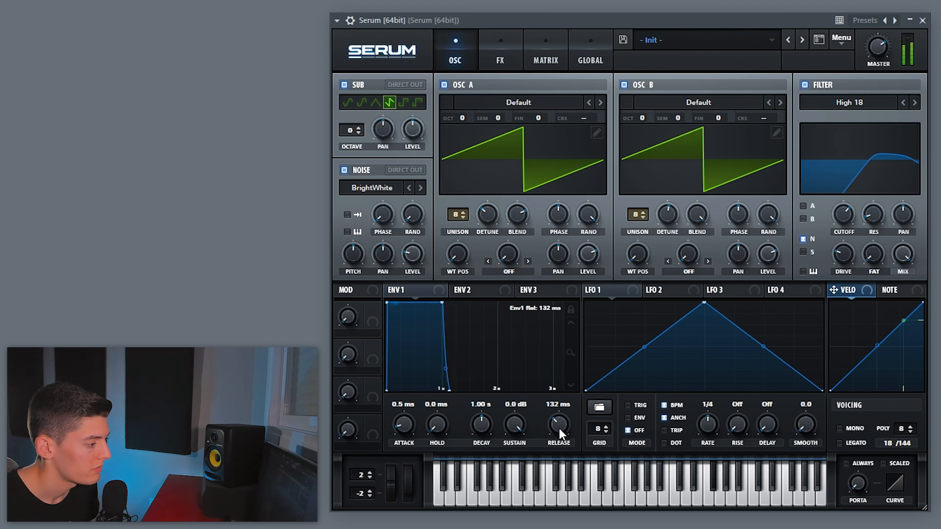
Add the compressor effect in multiband mode and lower its ratio.
click(501, 55)
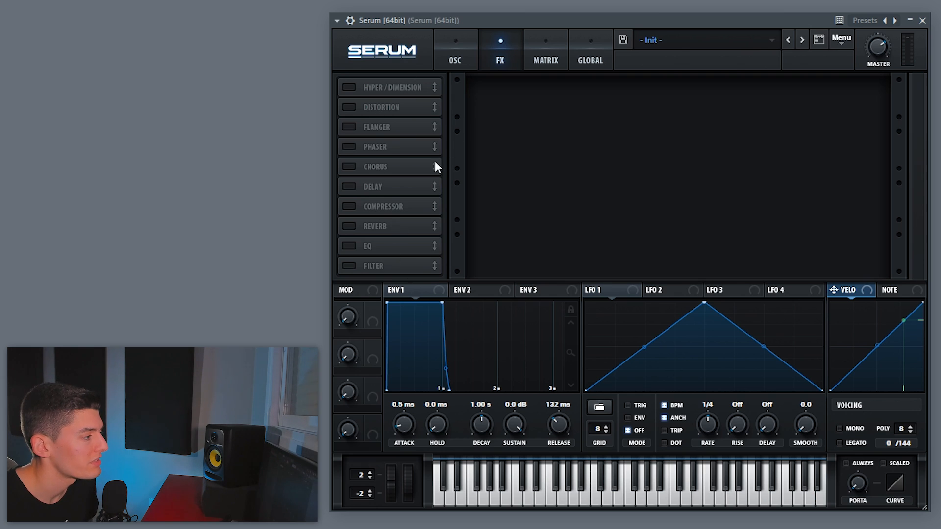
click(351, 207)
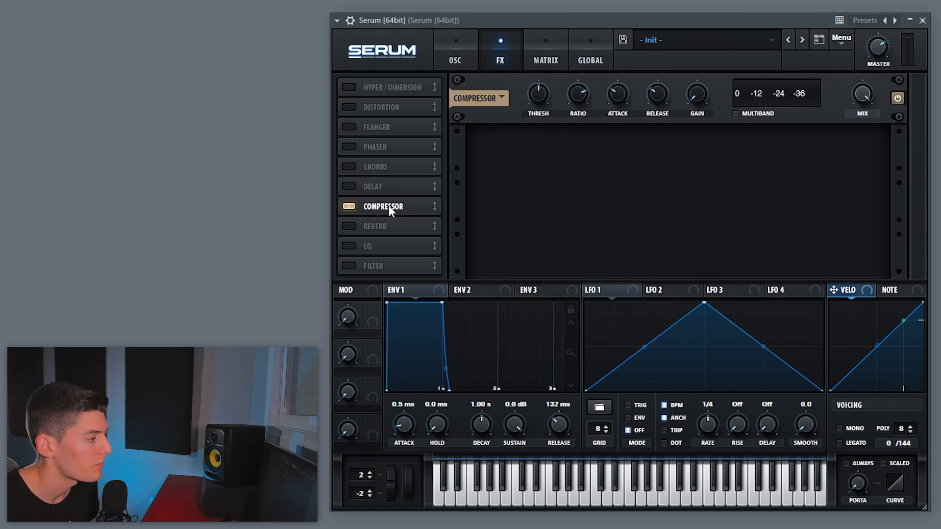
click(735, 114)
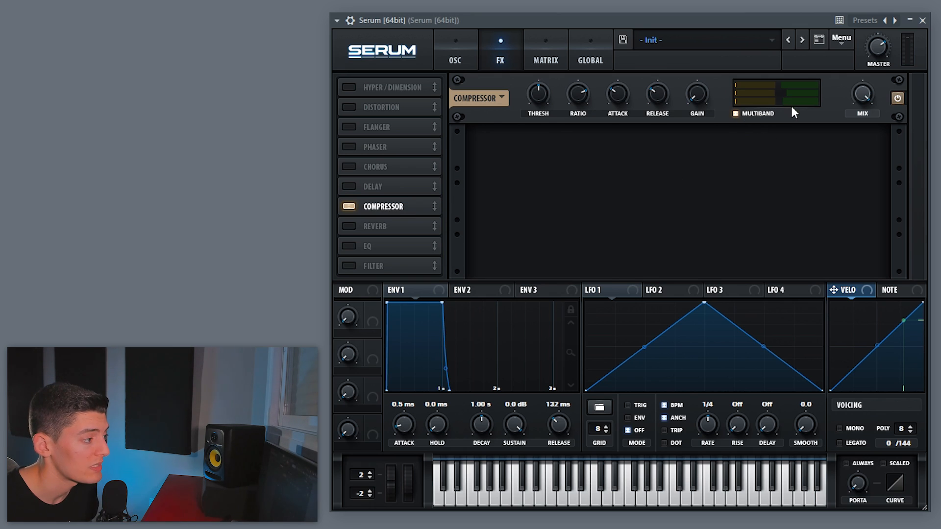
drag(792, 93, 814, 84)
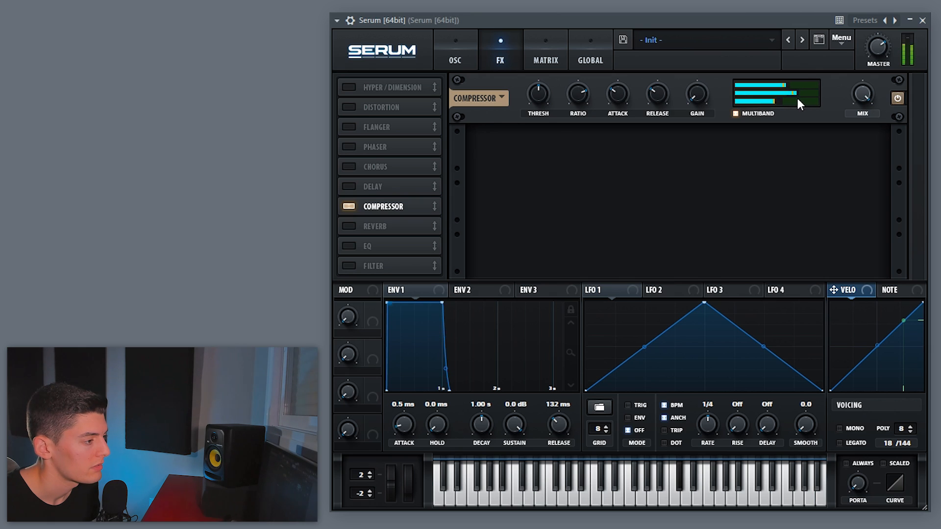
drag(576, 98, 579, 152)
Compare the sound with the compressor bypassed, and try a reduced compressor mix before restoring it to 100.
click(897, 98)
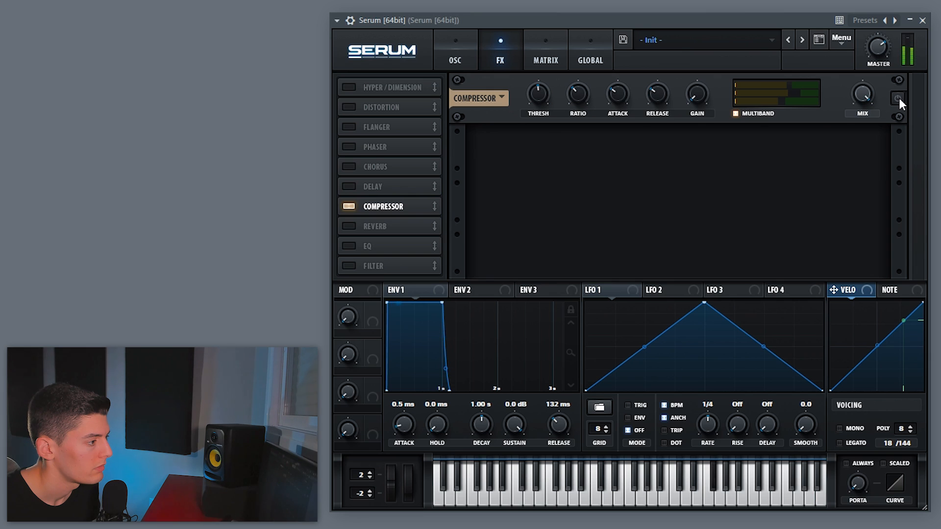
click(898, 98)
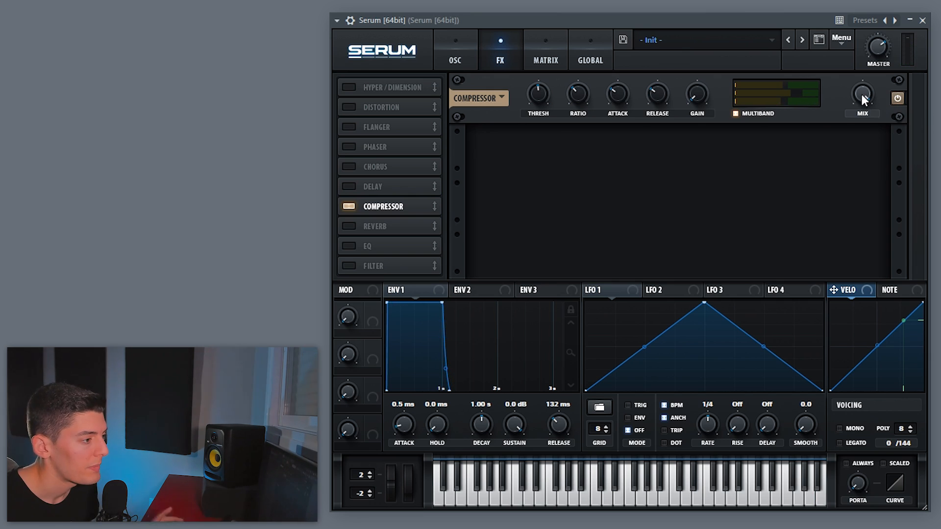
drag(861, 94, 860, 171)
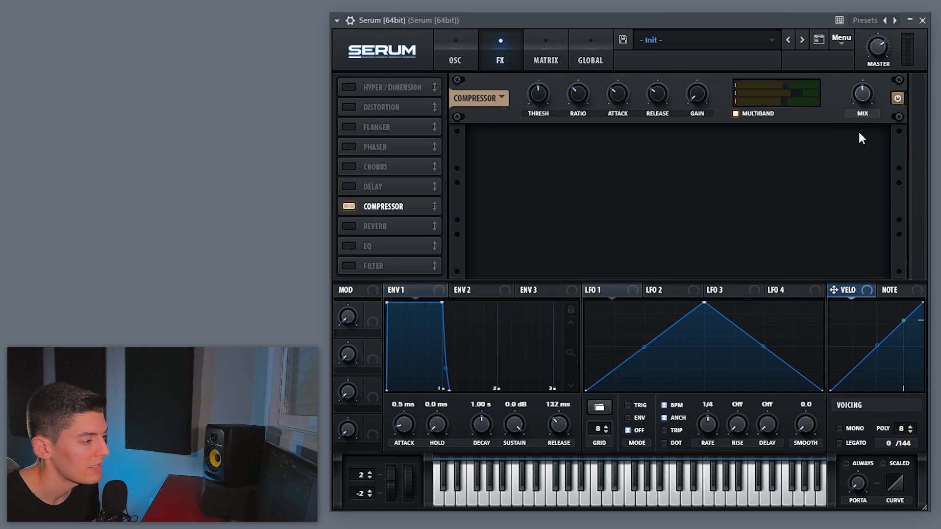
drag(862, 94, 854, 13)
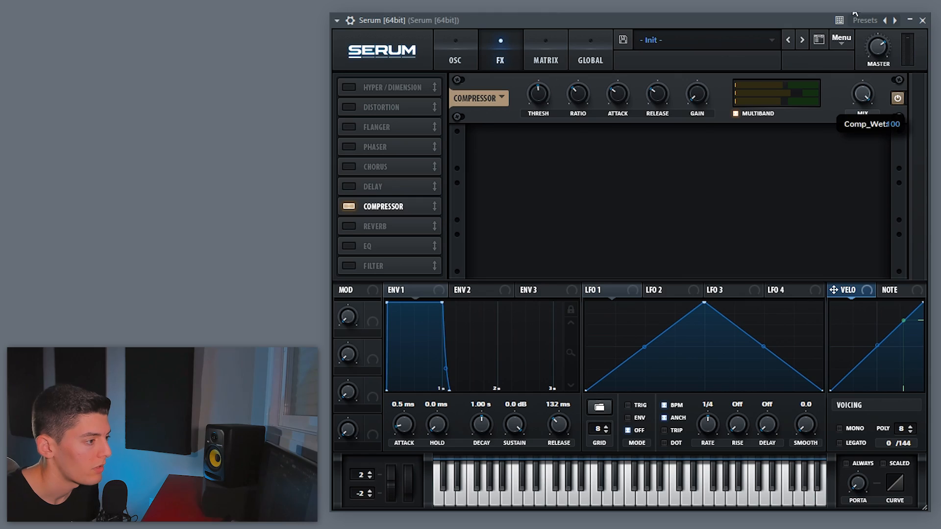
Add the EQ effect directly after the compressor and make its low band a high-pass with a lower Q.
click(349, 245)
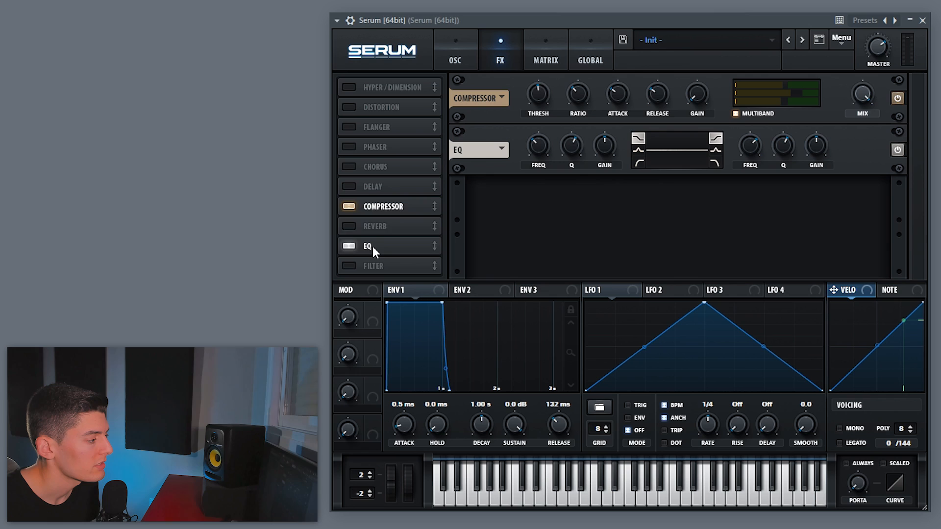
drag(374, 248, 388, 219)
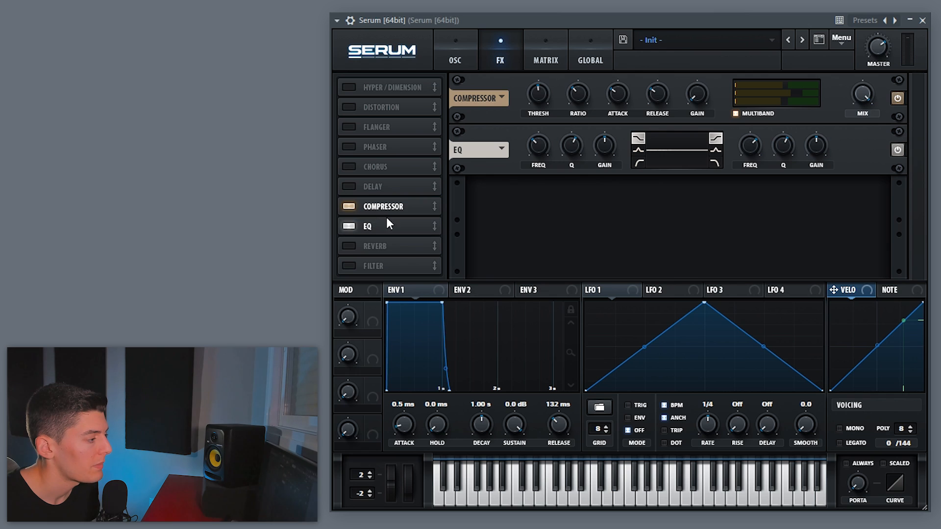
click(639, 163)
drag(567, 148, 567, 178)
Make the EQ's high band a low-pass at about 17660 Hz with a lower Q and audition the sound.
click(717, 162)
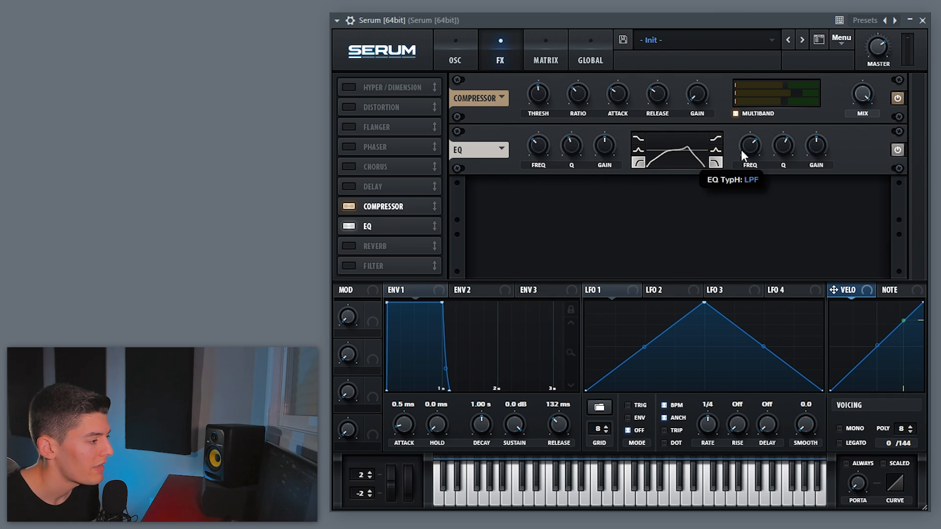
drag(741, 149, 745, 115)
drag(783, 143, 748, 146)
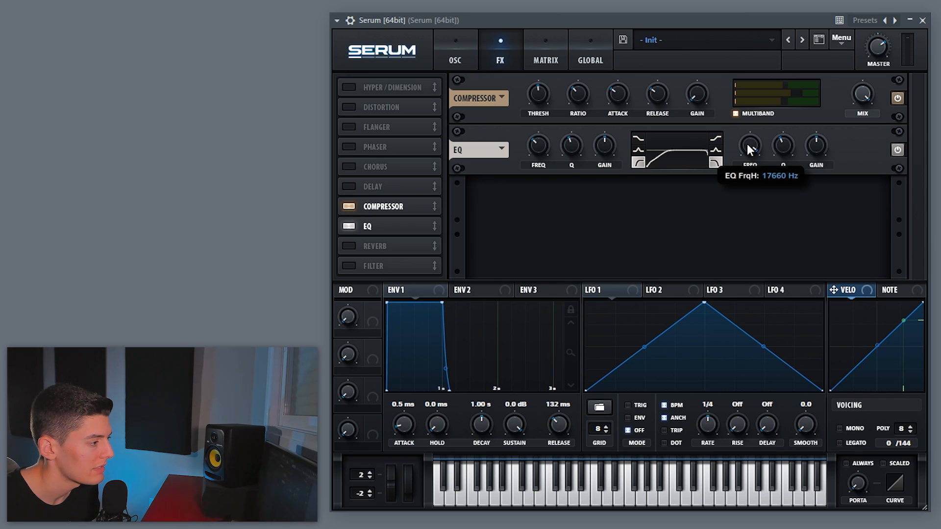
key(space)
Add a hall reverb after the EQ with a slightly larger size, and shift oscillator B's octave down.
click(369, 248)
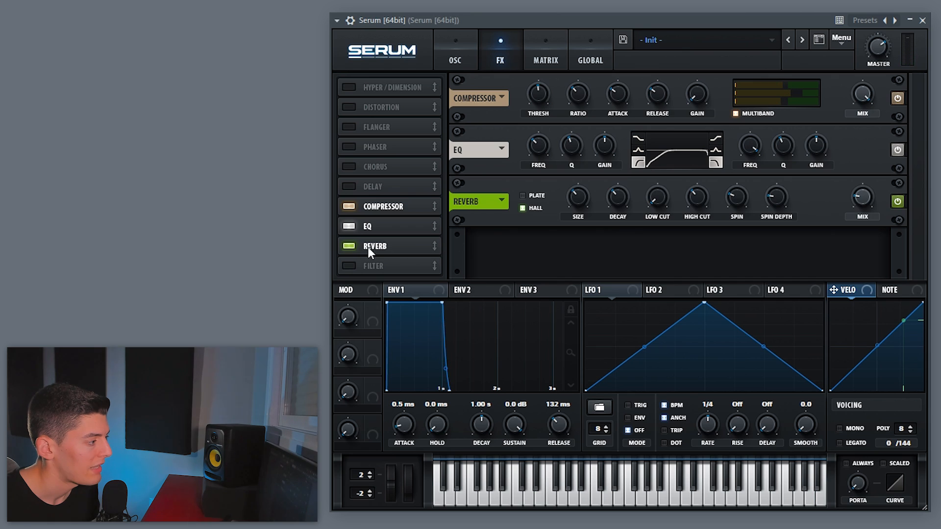
drag(579, 197, 581, 187)
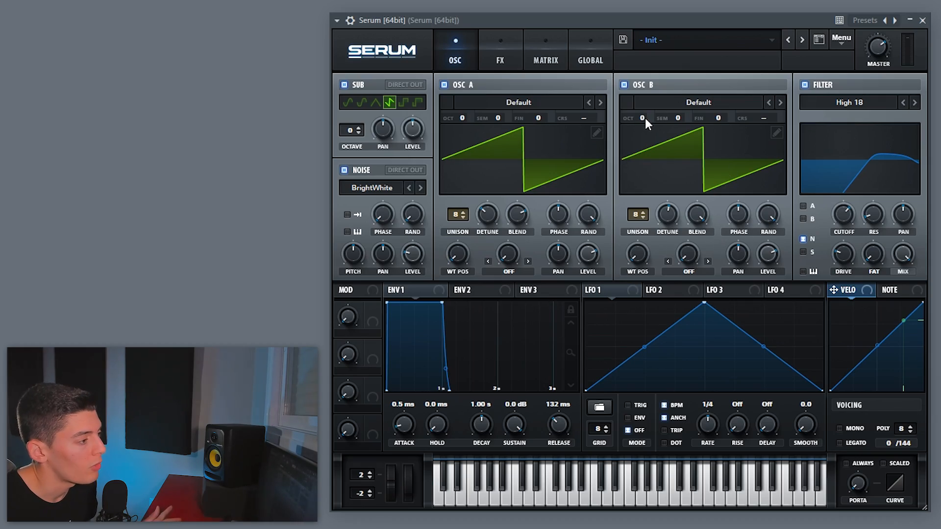
drag(642, 119, 641, 129)
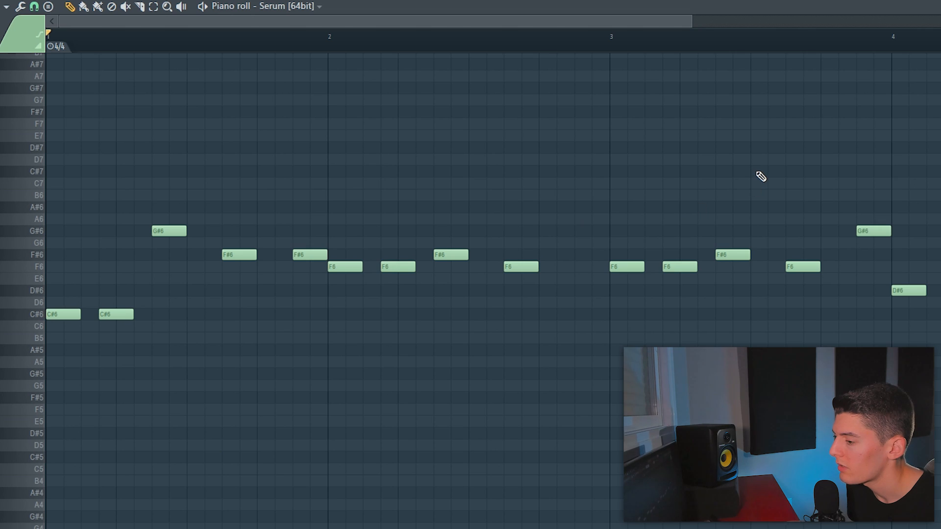
Paste the copied notes into the Serum piano roll, transpose them down one octave and play the pattern.
key(ctrl+v)
key(ctrl+Down)
key(ctrl+d)
key(space)
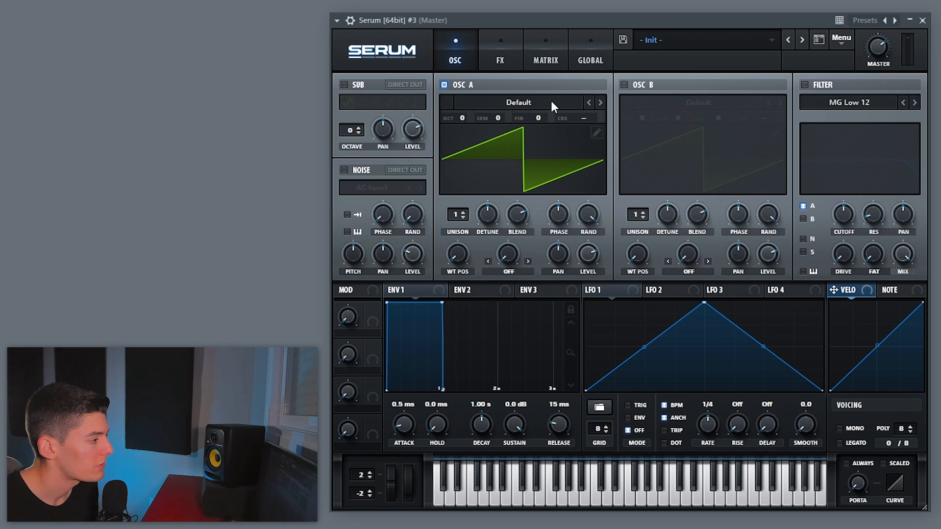
In the new Serum instance, set oscillator A to 8 unison voices and lower its detune and phase randomness.
drag(456, 214, 460, 143)
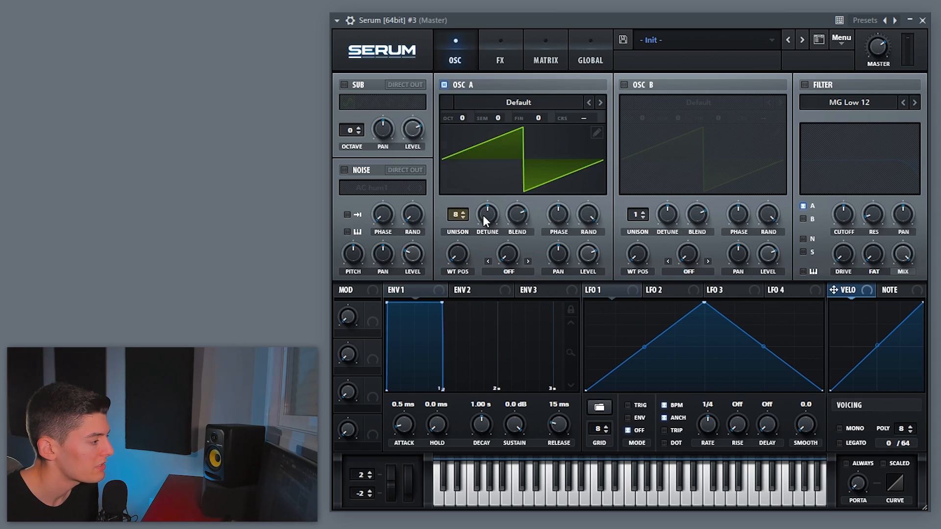
drag(487, 214, 484, 289)
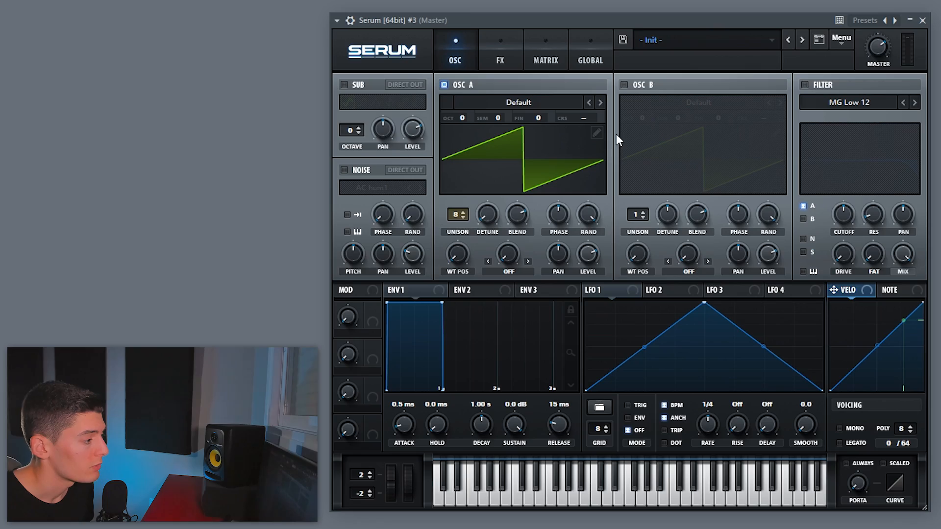
drag(589, 214, 610, 363)
mouse_move(484, 224)
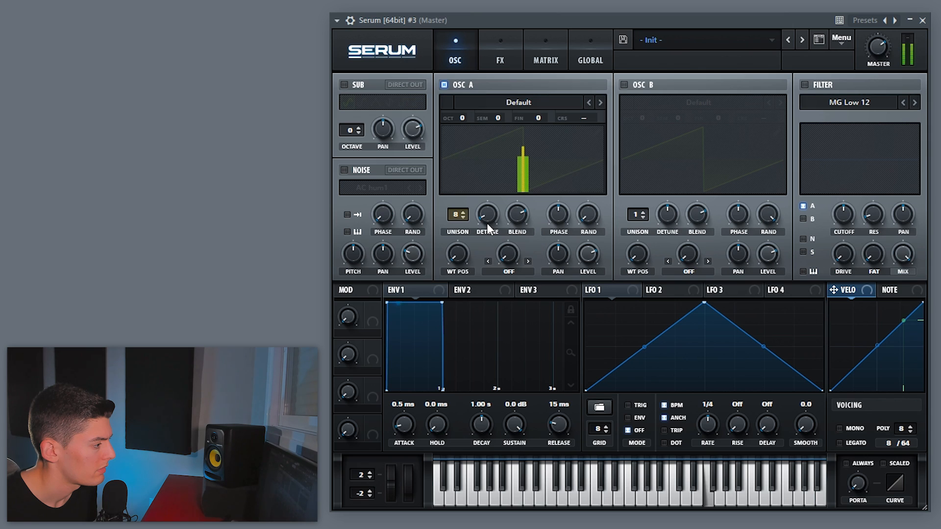
Enable oscillator B with 12 unison voices and lower its detune, phase randomness and level, keeping oscillator A enabled.
click(625, 85)
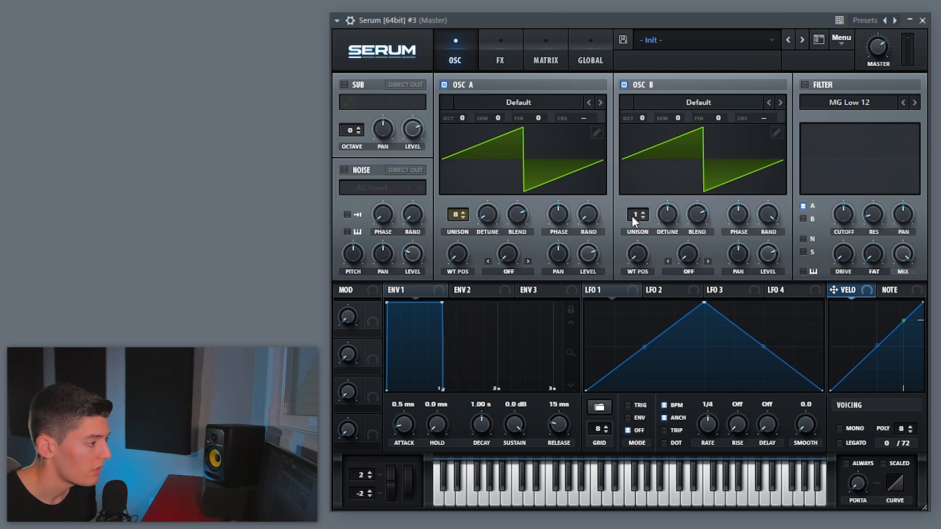
drag(632, 216, 632, 90)
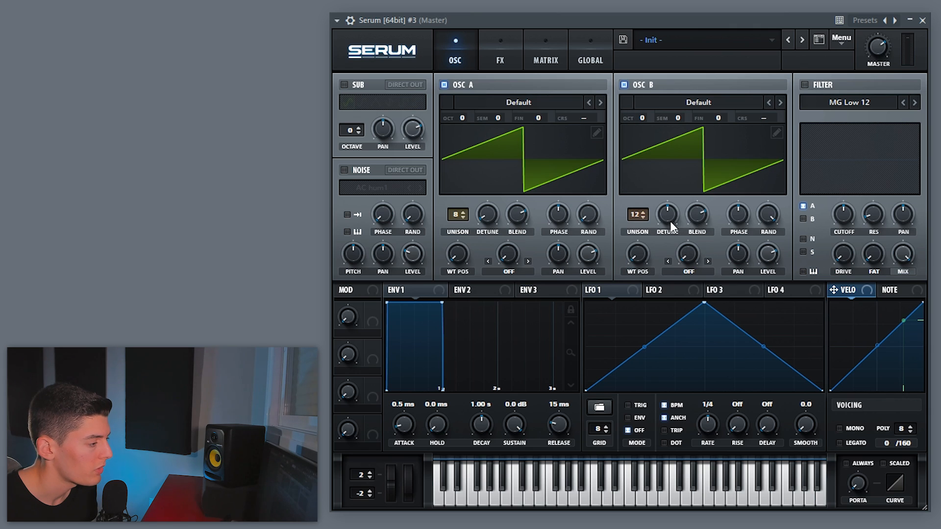
click(464, 88)
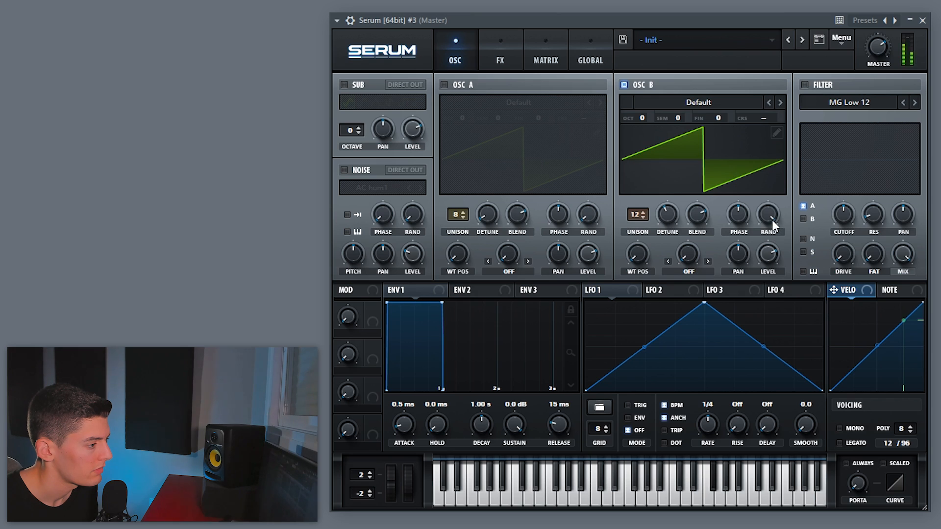
drag(772, 221, 778, 321)
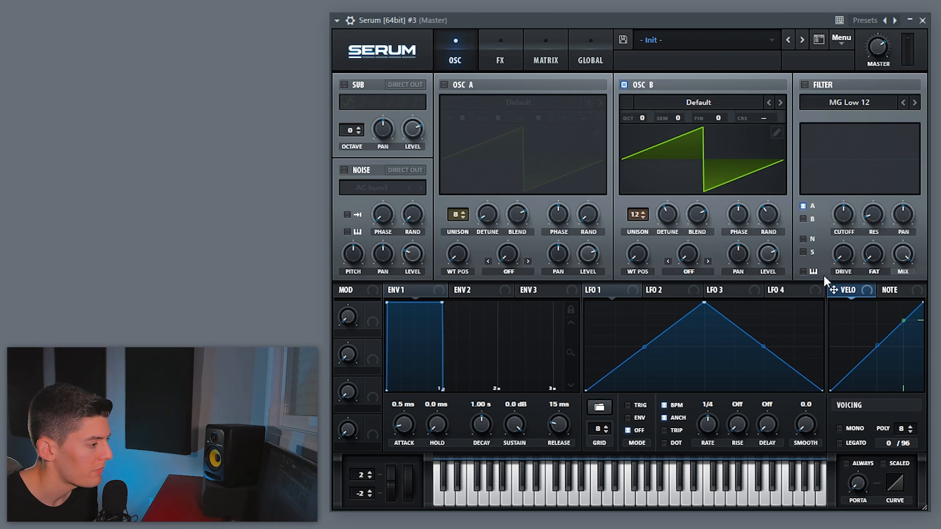
click(445, 87)
drag(769, 257, 776, 318)
Enable the MG Low 12 filter for oscillators A and B and raise its cutoff until only the highest frequencies are cut.
click(804, 85)
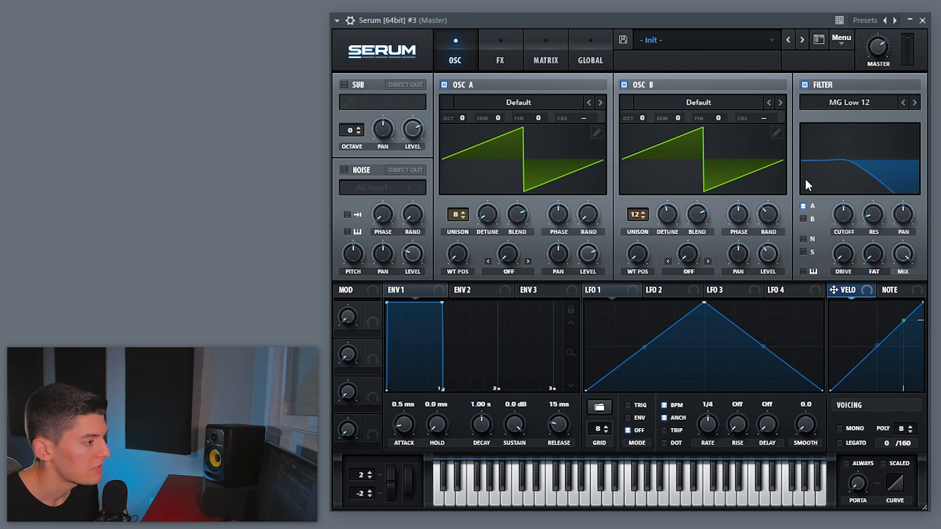
click(803, 219)
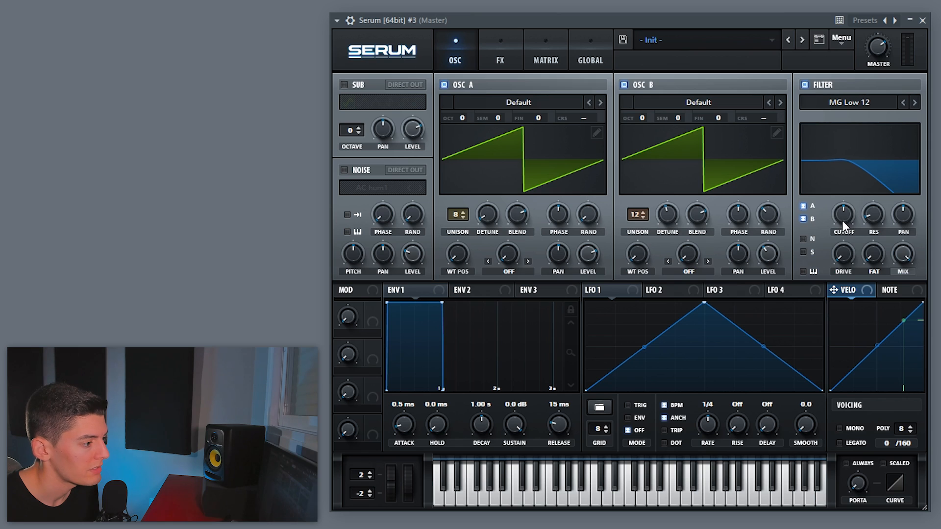
drag(843, 220, 843, 160)
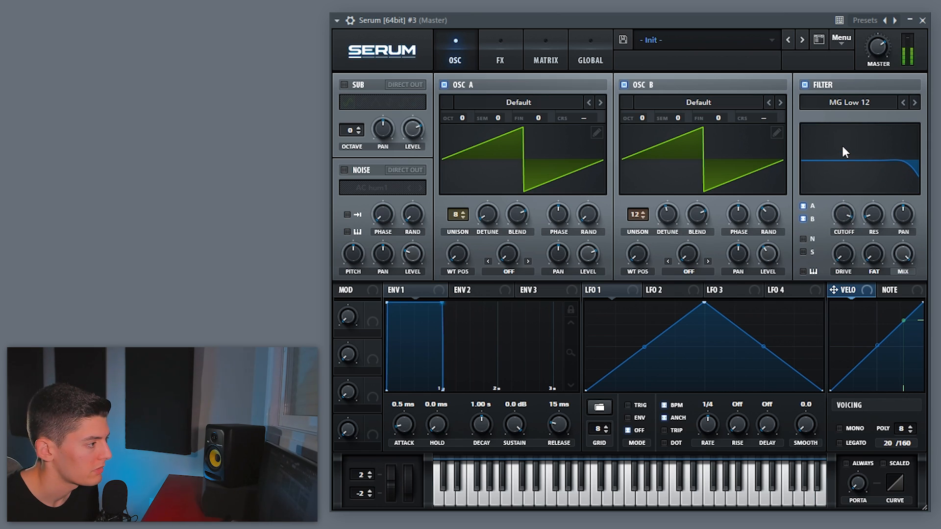
Add the Hyper/Dimension effect and try high settings for the Hyper mix, detune and rate.
click(498, 58)
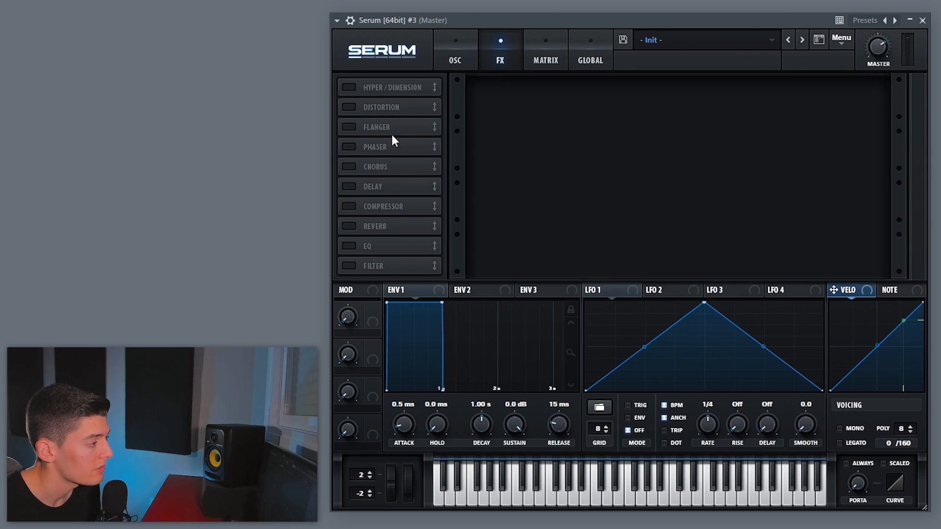
click(350, 83)
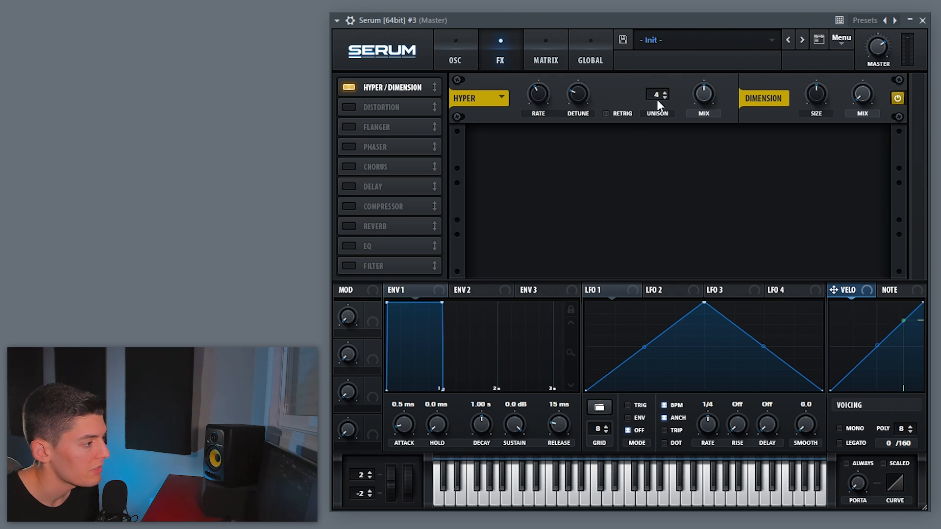
drag(704, 99, 700, 17)
drag(578, 94, 582, 23)
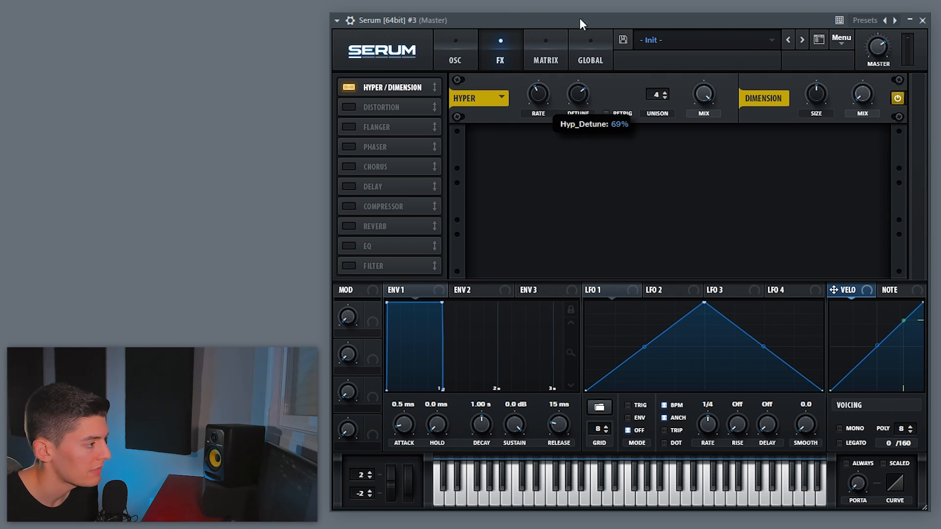
drag(541, 88, 540, 45)
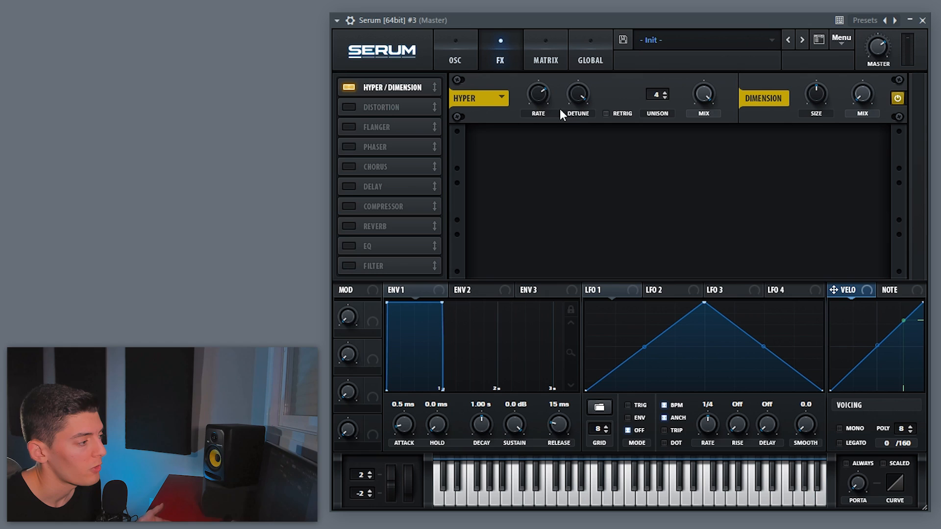
Turn the Hyper rate, detune and mix down to subtle settings.
mouse_move(540, 100)
drag(540, 100, 544, 146)
drag(579, 92, 577, 207)
drag(704, 93, 696, 199)
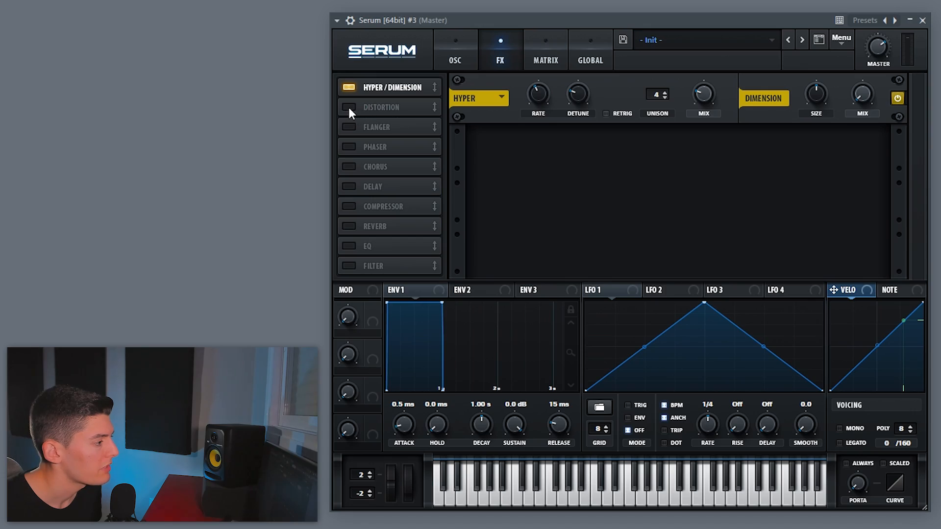
Add a Tube distortion with high drive and a 55% mix, and compare the sound with it bypassed.
click(348, 107)
drag(778, 148, 773, 231)
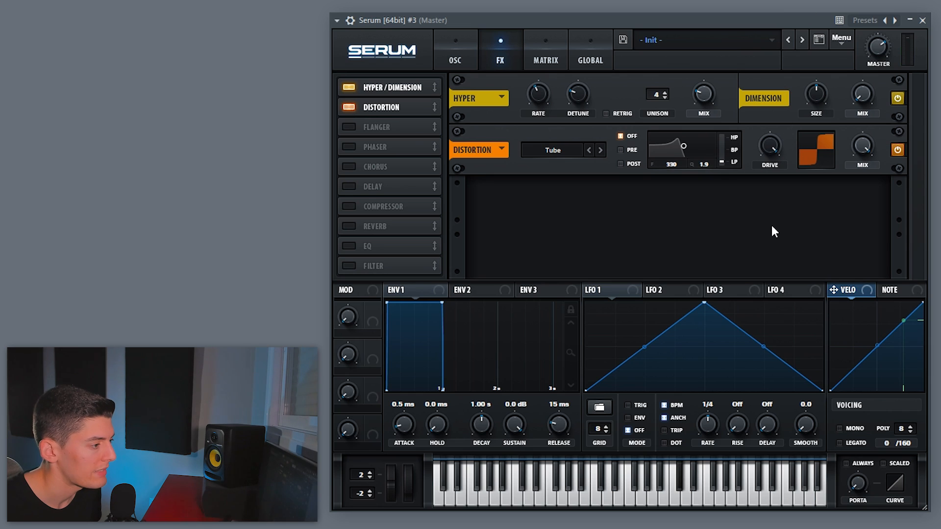
drag(863, 145, 865, 220)
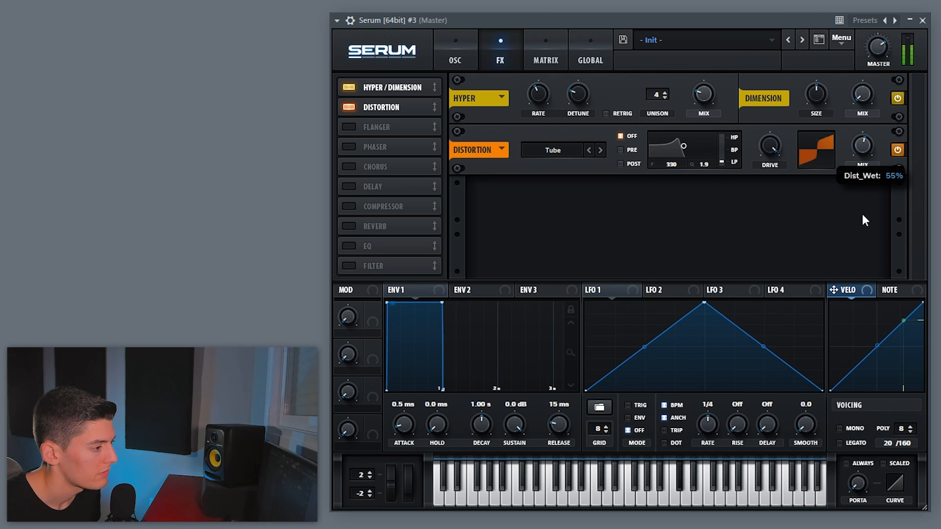
click(896, 153)
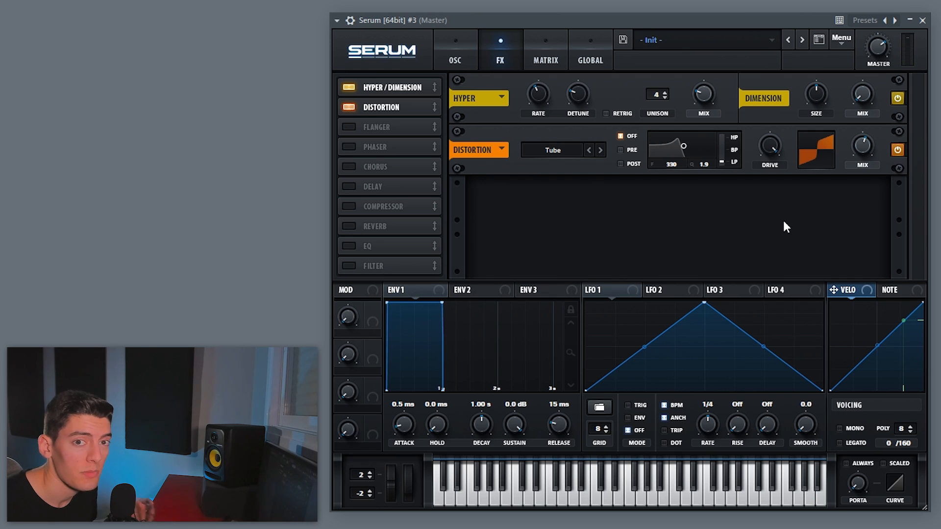
Add the compressor effect in multiband mode with a lowered threshold.
click(348, 206)
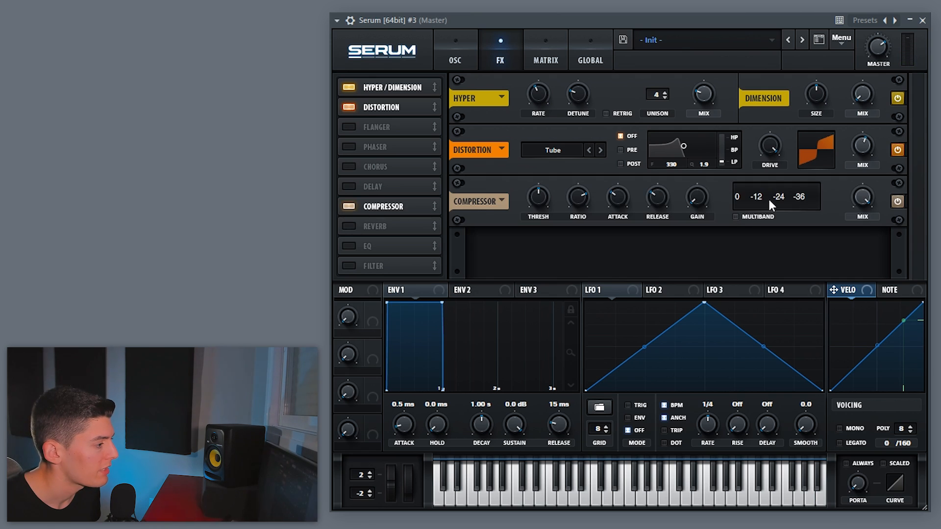
click(743, 217)
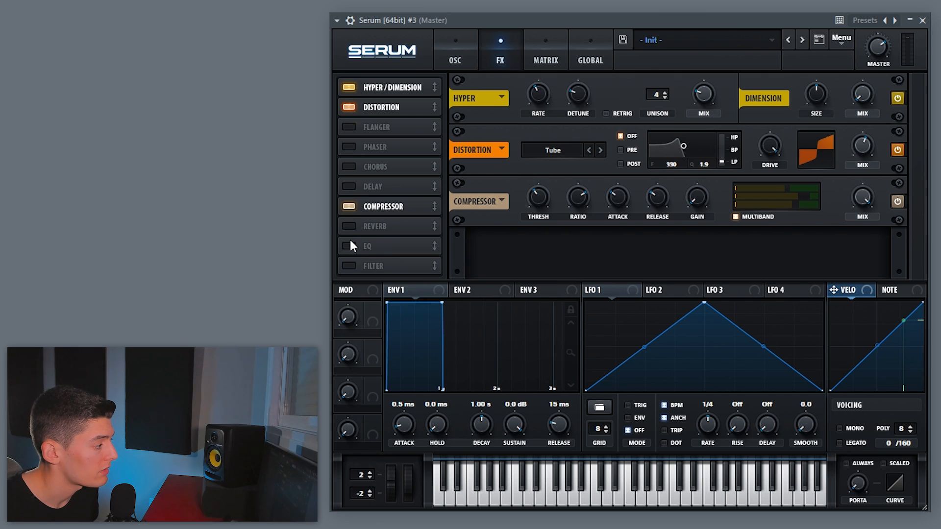
Add the EQ effect directly after the compressor and set its low band to high-pass with a lower Q.
drag(350, 245, 371, 241)
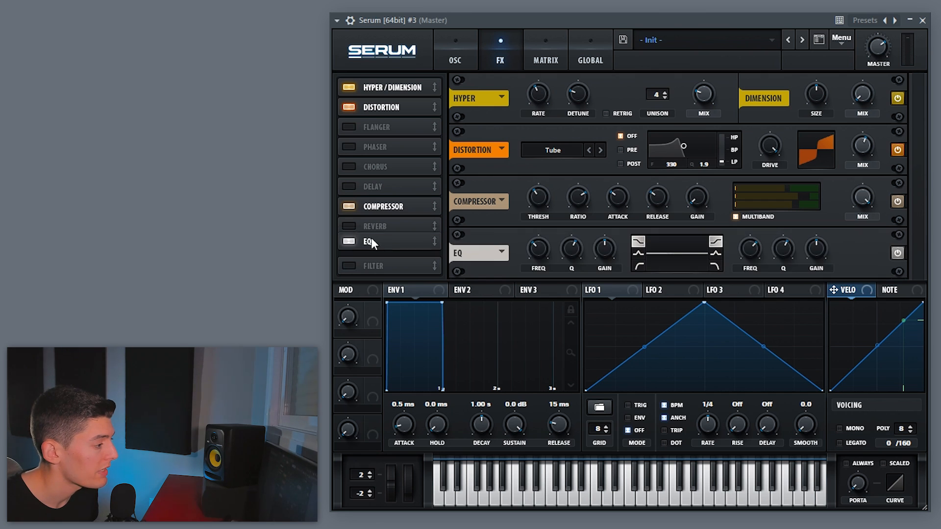
click(638, 266)
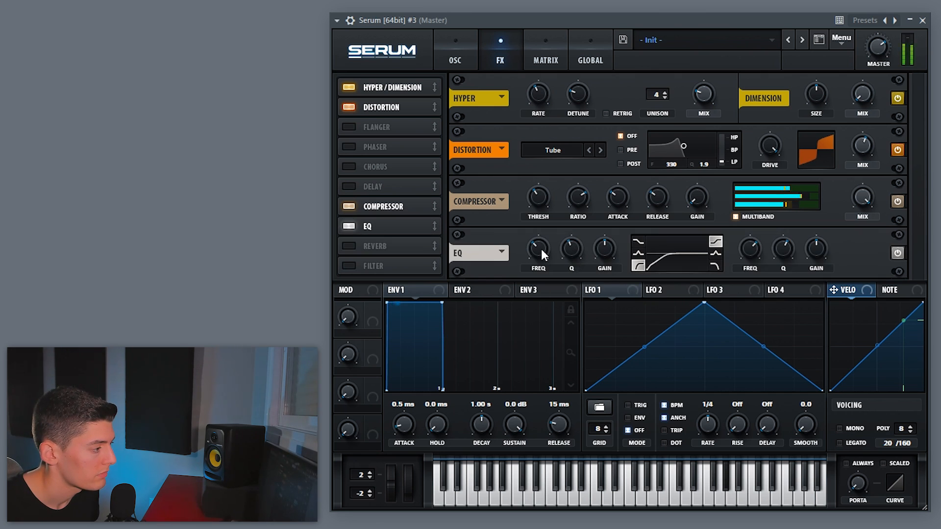
mouse_move(541, 251)
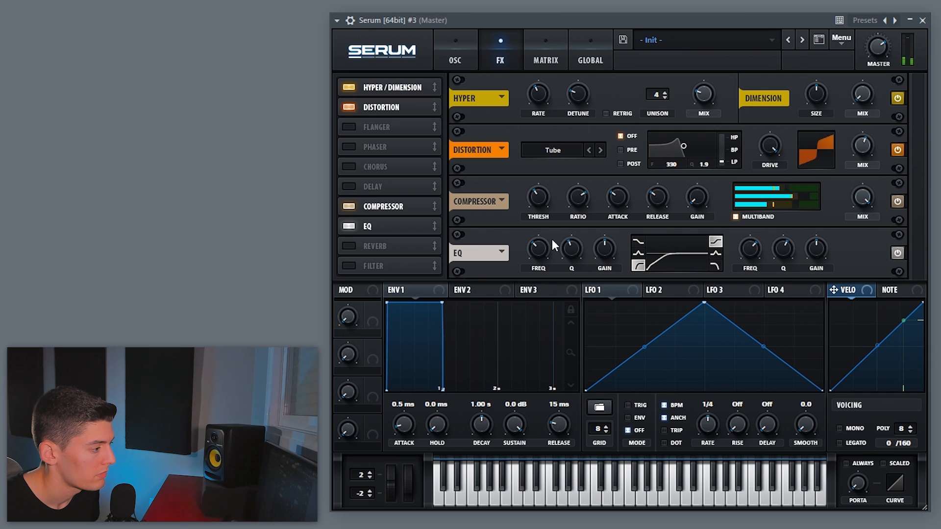
Add a ping-pong delay after the EQ with its filter at 1095 Hz and a Q of 1.5.
click(349, 227)
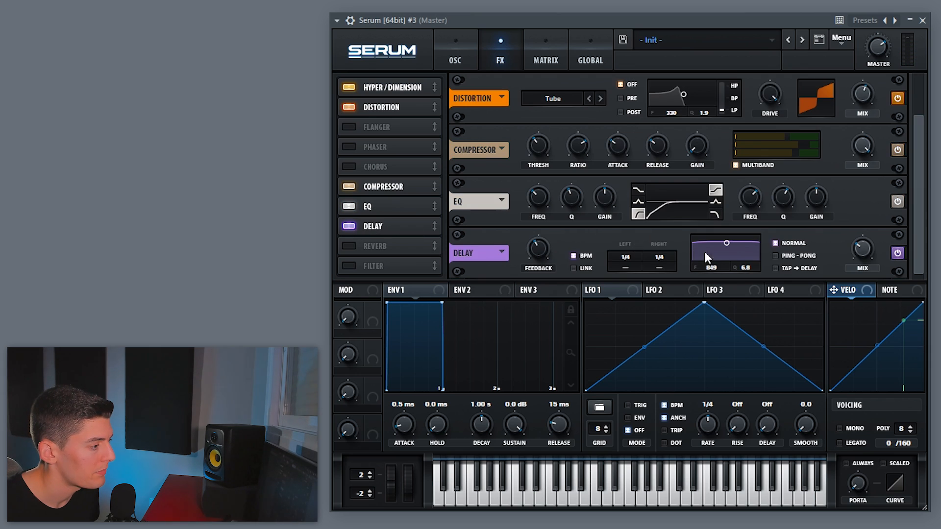
drag(724, 245, 729, 259)
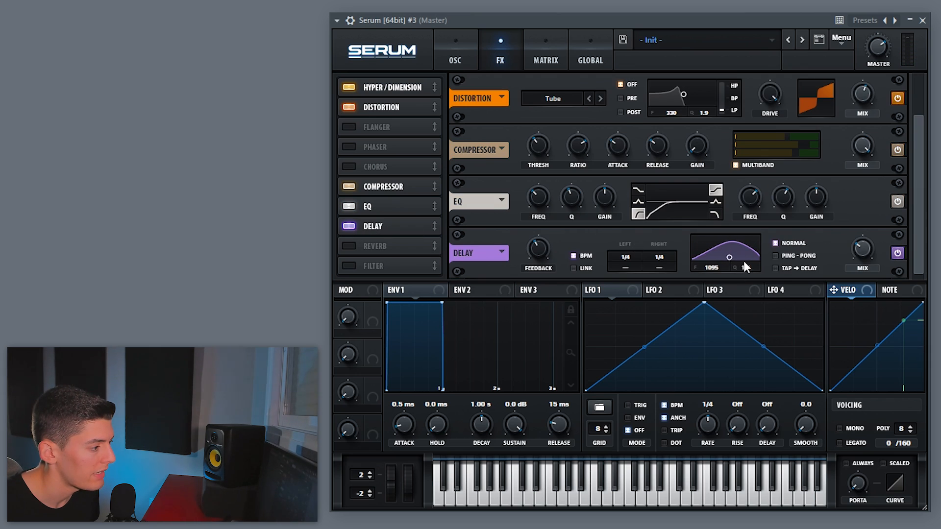
click(775, 255)
Add a hall reverb after the delay with a larger size and a 42% high cut, and slightly lower the delay mix.
click(406, 246)
drag(572, 252, 666, 207)
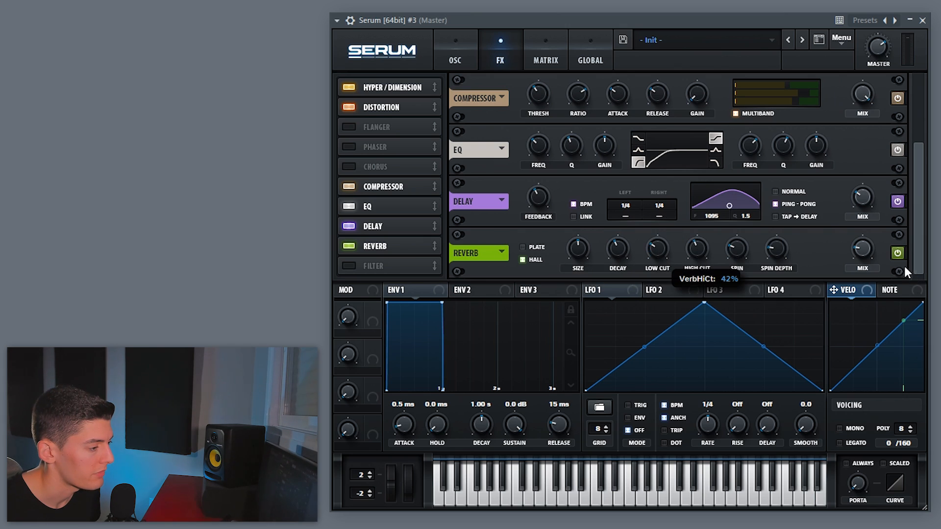
drag(864, 205, 862, 212)
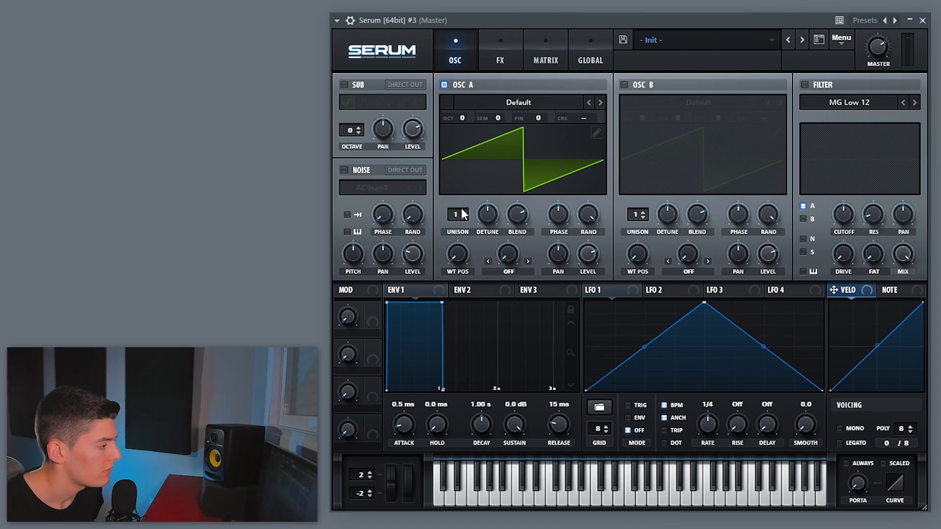
Set oscillator A to 7 unison voices, enable oscillator B with 8 unison voices, and raise oscillator B's level.
drag(463, 215, 462, 151)
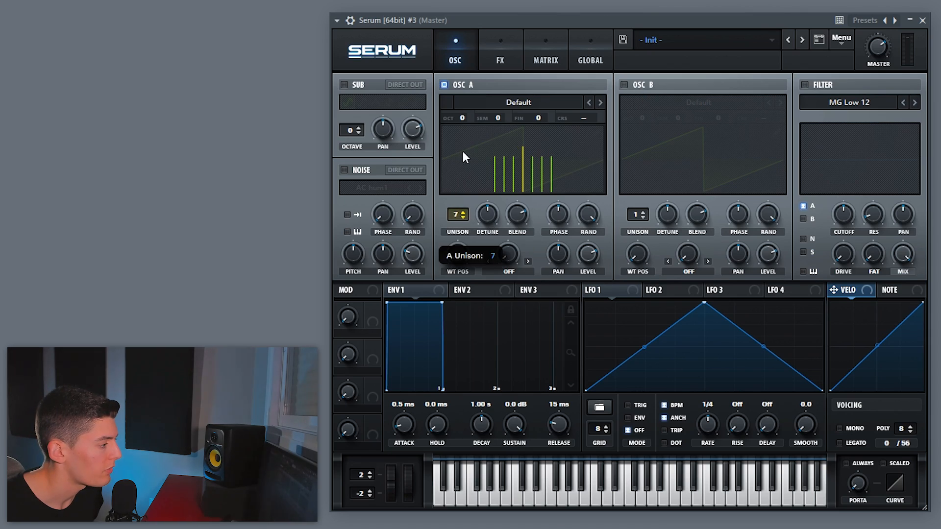
click(624, 85)
drag(636, 215, 631, 135)
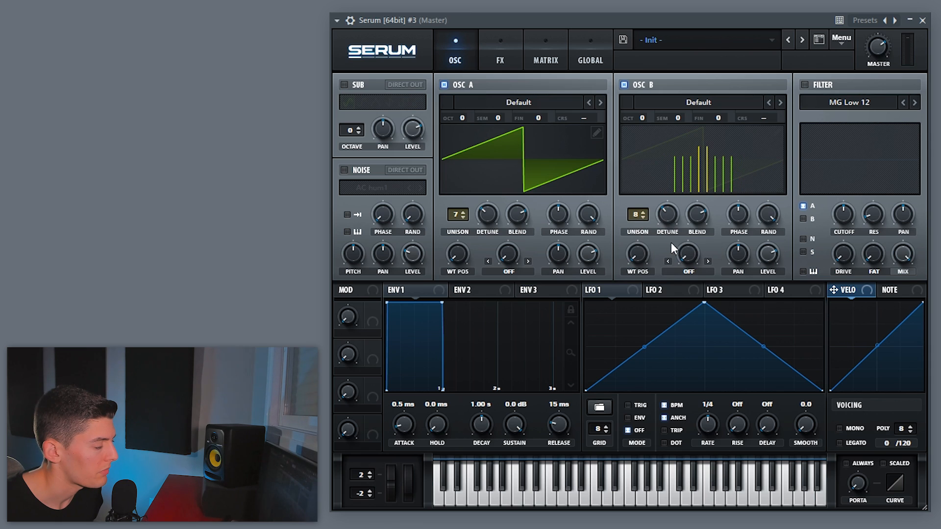
drag(767, 263, 760, 228)
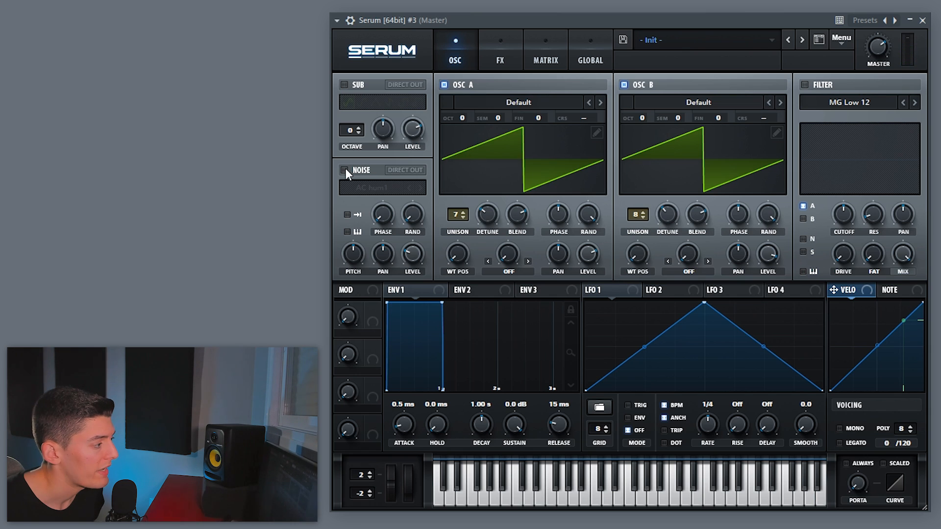
Enable the noise oscillator and load the BrightWhite noise from the Analog category.
click(363, 188)
mouse_move(562, 218)
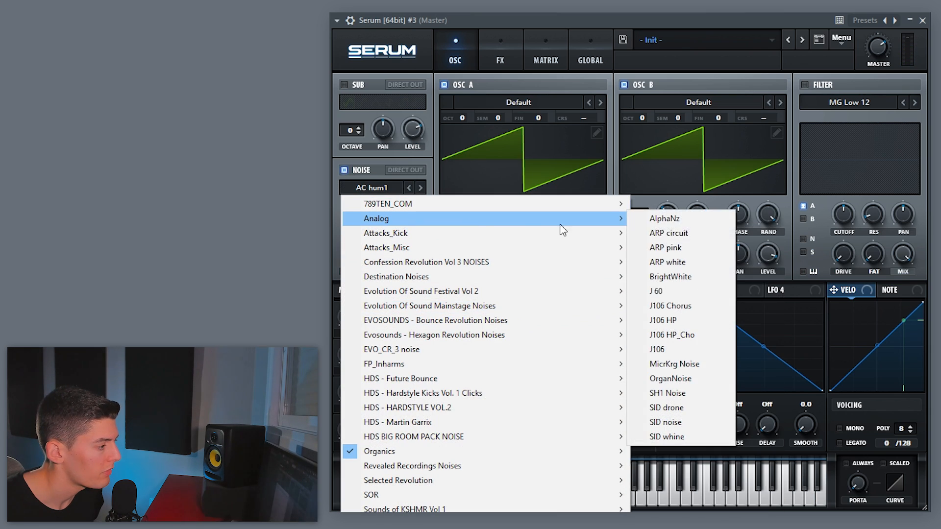
click(675, 275)
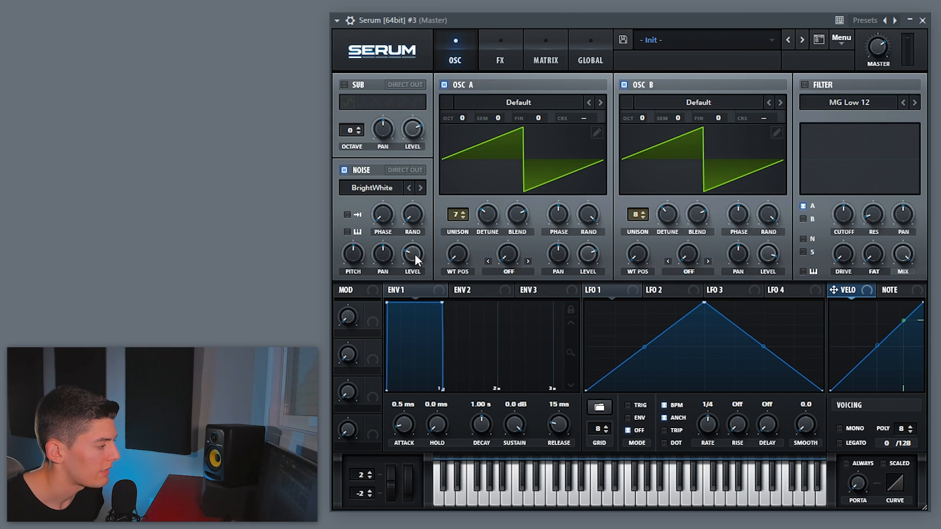
Enable the filter as High 18 on the noise only, adjust its cutoff, and compare the sound with and without noise.
click(805, 85)
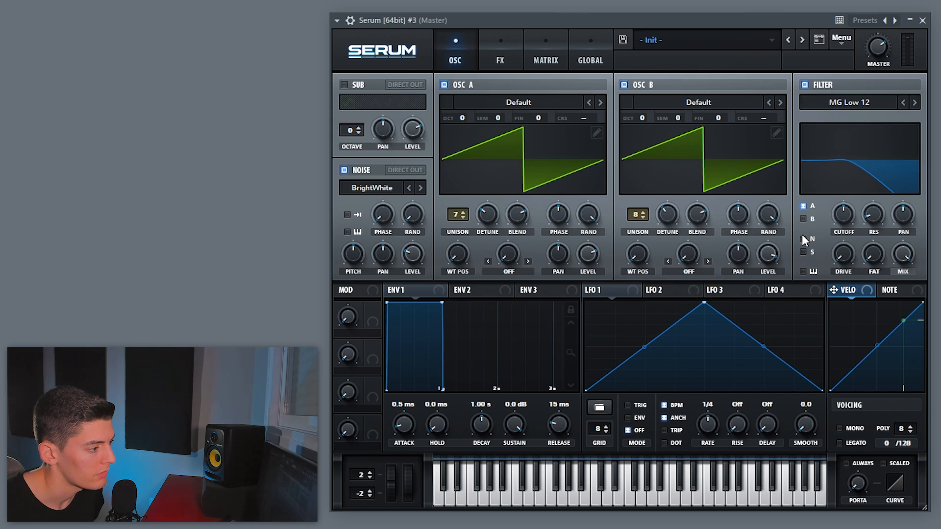
click(804, 204)
click(916, 103)
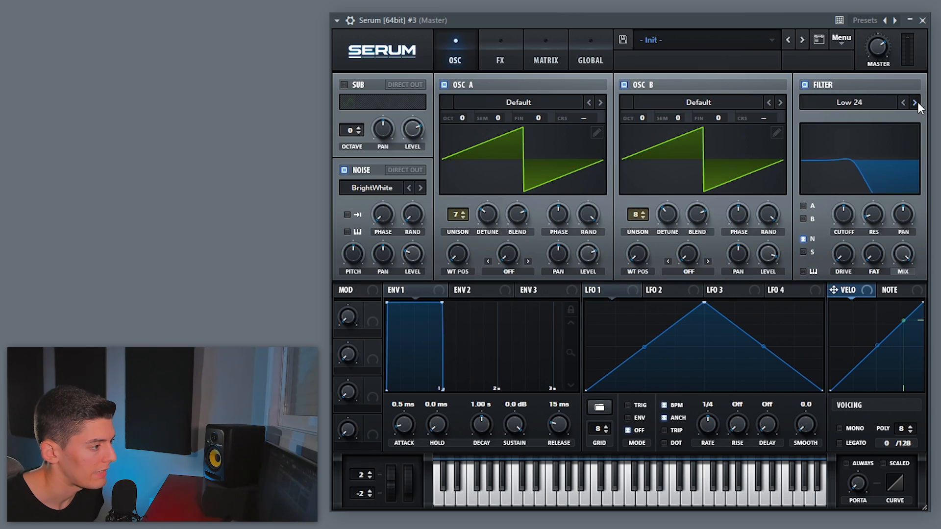
click(917, 102)
click(916, 102)
click(917, 103)
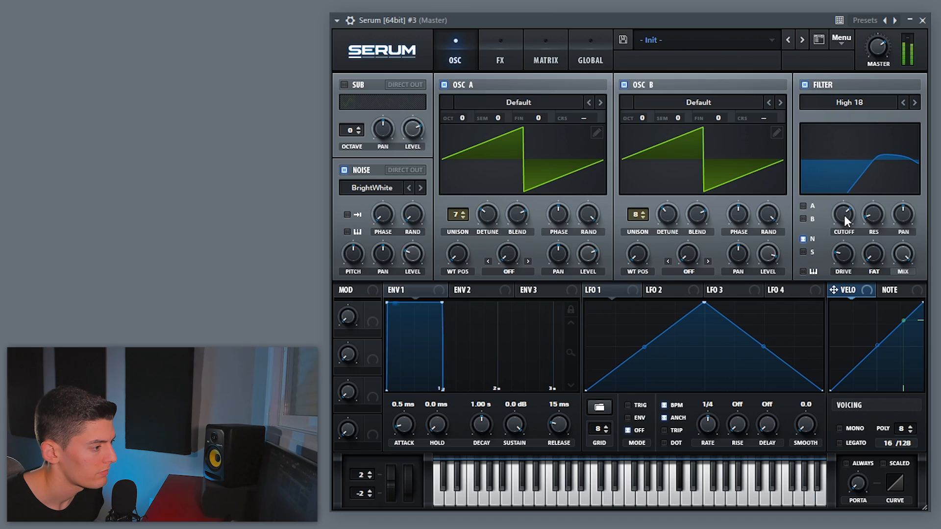
drag(844, 215, 841, 211)
click(344, 170)
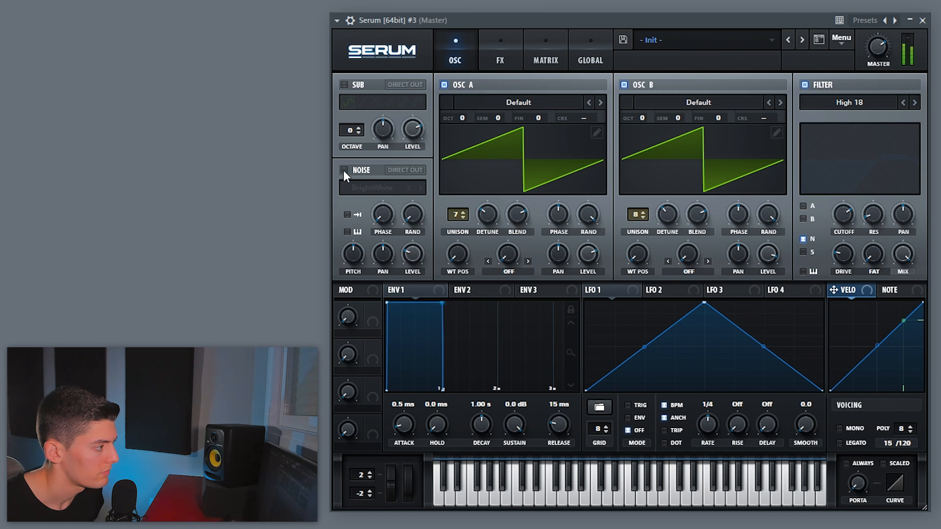
click(344, 171)
Add a HardClip distortion effect with raised drive and a 45% mix.
click(500, 64)
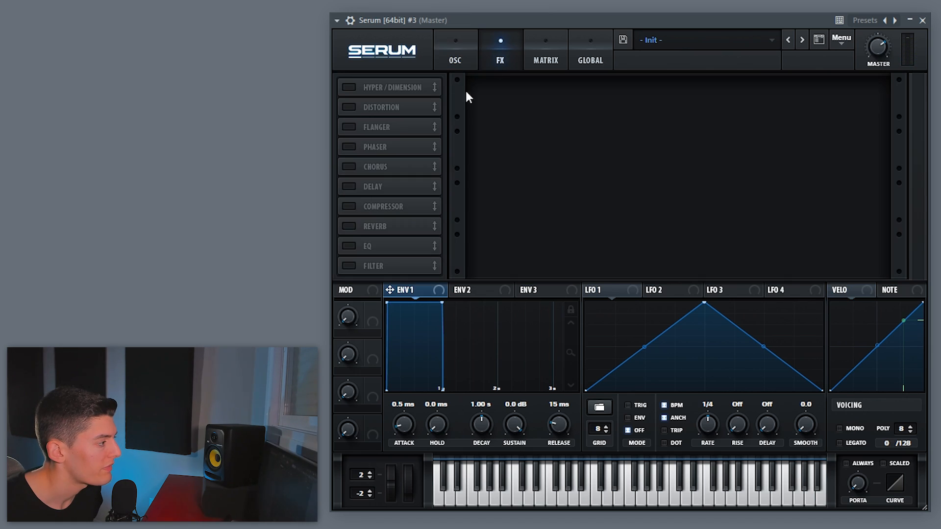
click(349, 109)
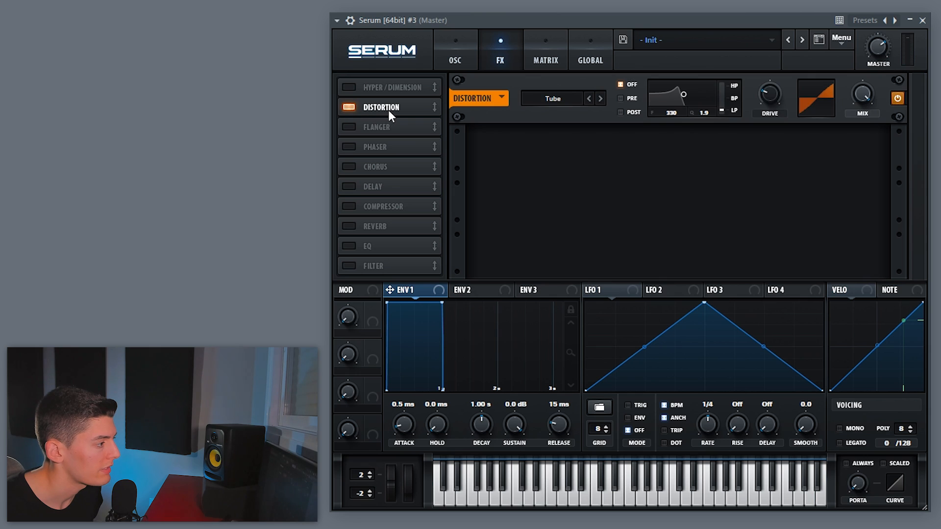
click(560, 101)
click(575, 141)
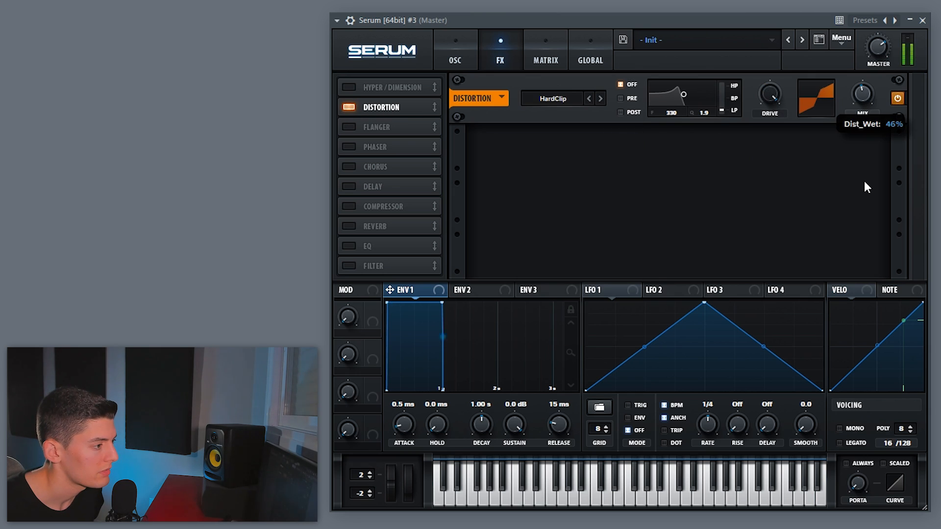
drag(863, 181, 864, 183)
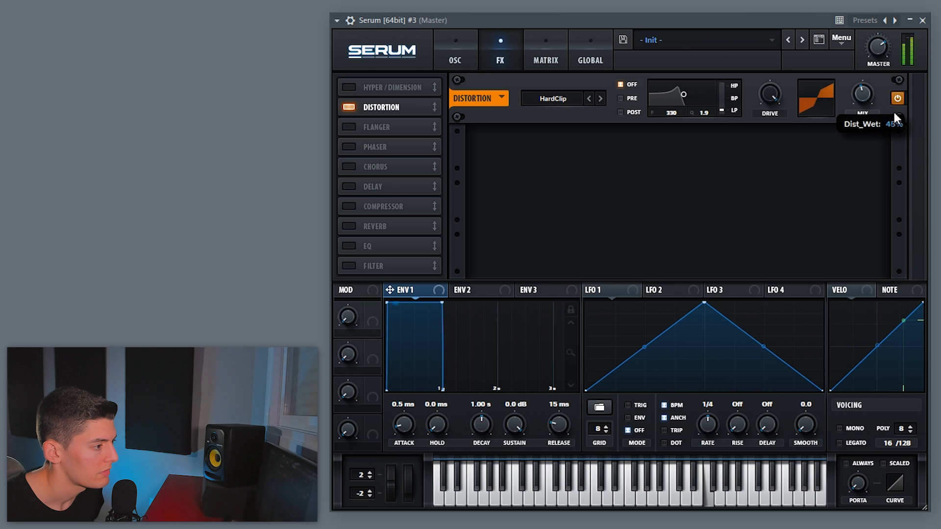
Add an EQ with a high-pass low band and lower Q, followed by a hall reverb at 33% mix.
click(349, 246)
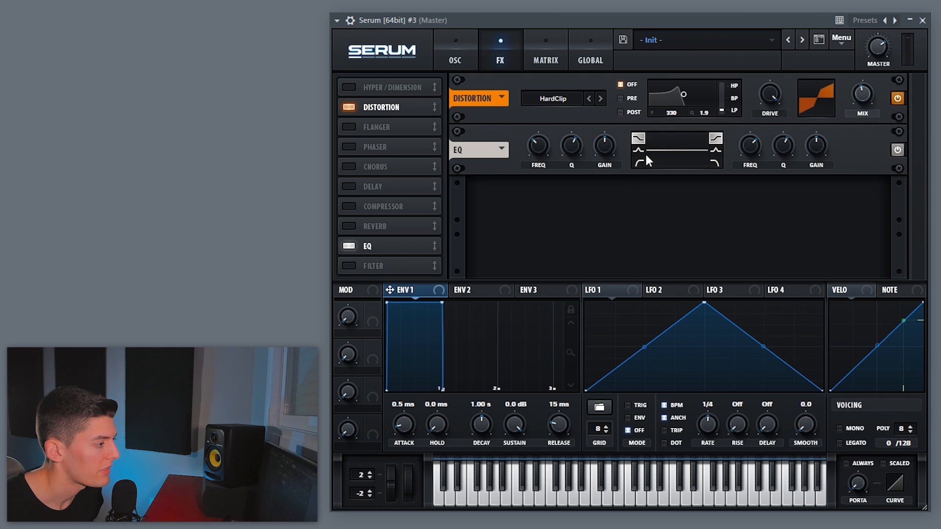
drag(567, 153, 573, 165)
click(371, 226)
drag(372, 226, 375, 249)
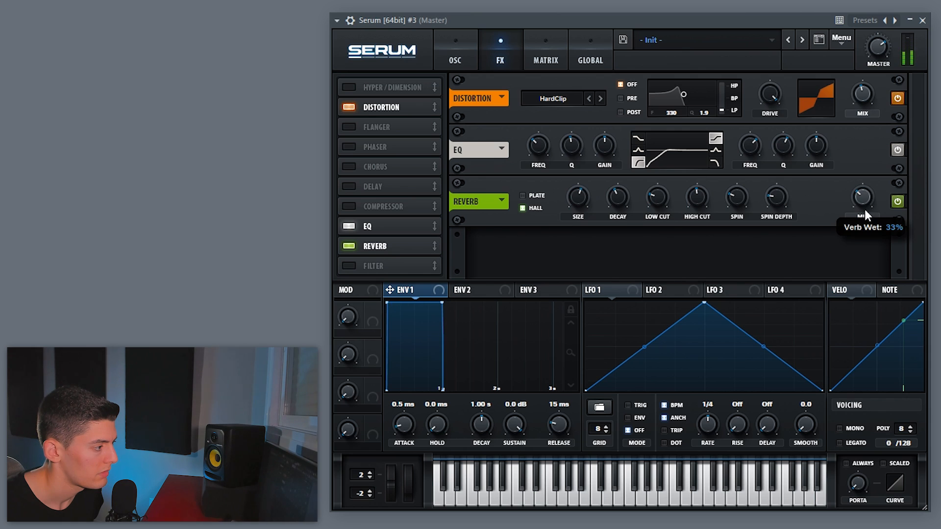
Shape envelope 1 with a 748 ms decay, -12.0 dB sustain and 269 ms release.
click(470, 66)
drag(563, 426, 512, 446)
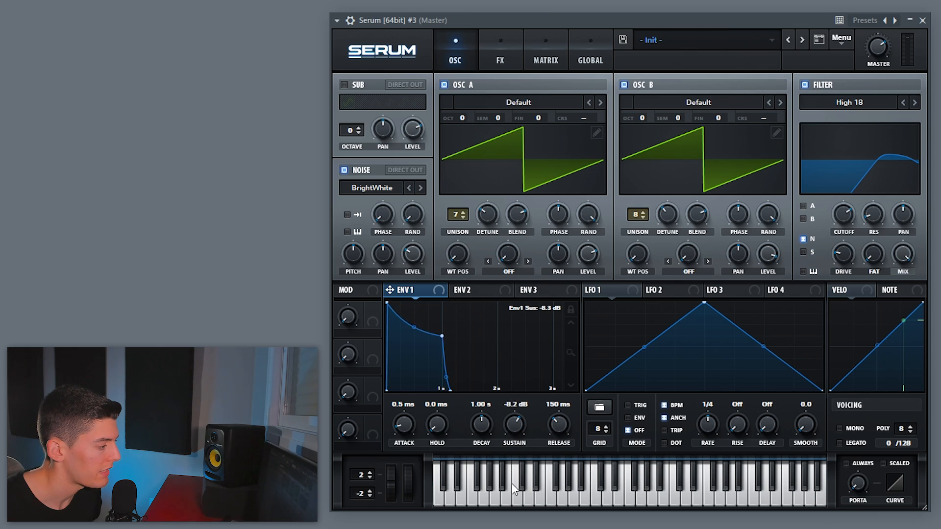
drag(476, 426, 475, 428)
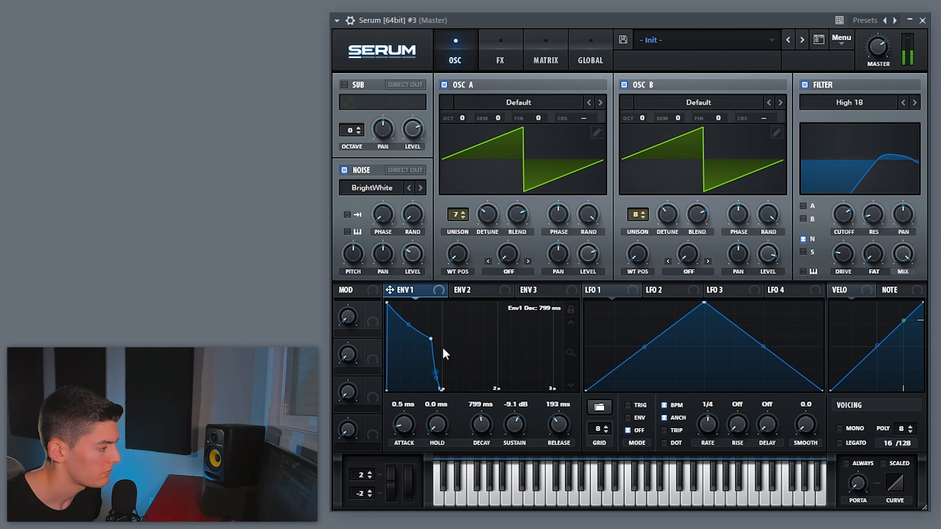
drag(430, 338, 409, 338)
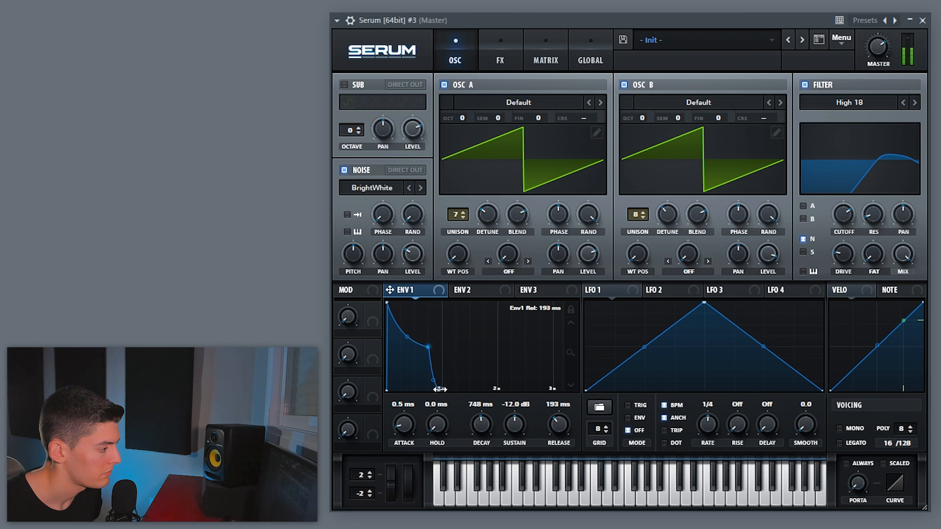
drag(440, 390, 446, 389)
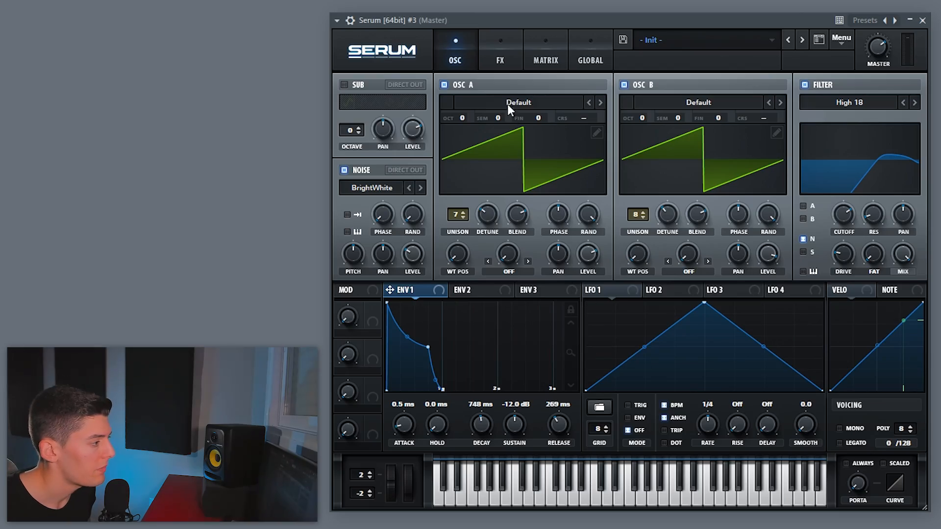
Load the Basic Shapes wavetable in oscillator A and move its wavetable position to the saw shape.
click(507, 102)
mouse_move(637, 118)
click(739, 179)
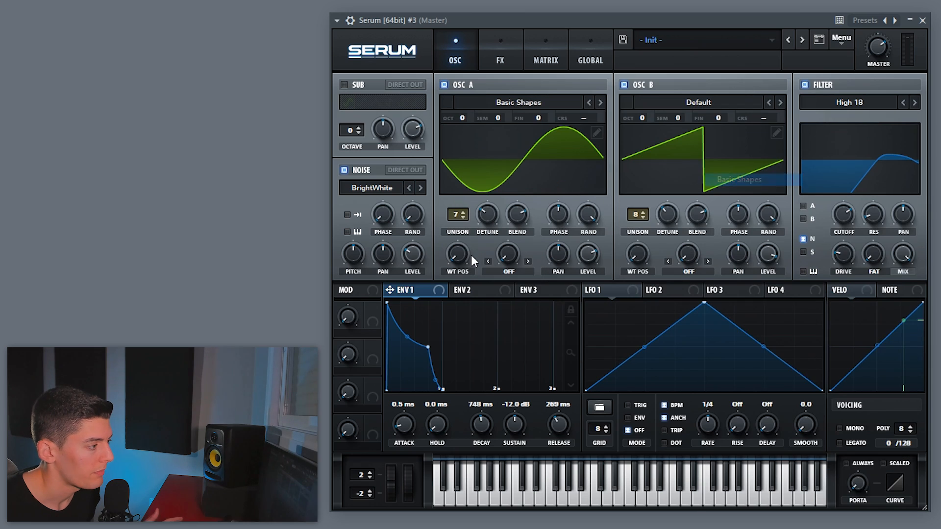
drag(456, 260, 461, 199)
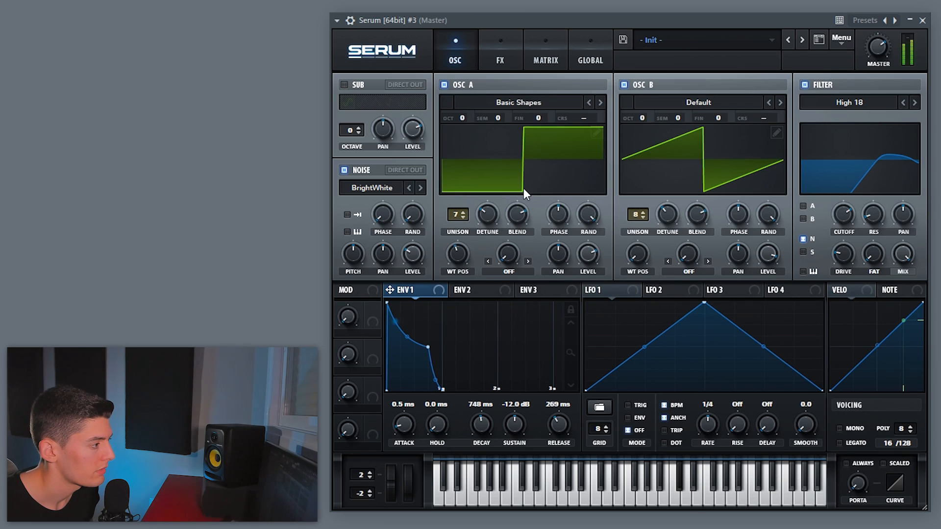
Set oscillator A's warp to Bend + and modulate it with envelope 2 at 944 ms decay, about 58% sustain and 394 ms release.
click(507, 272)
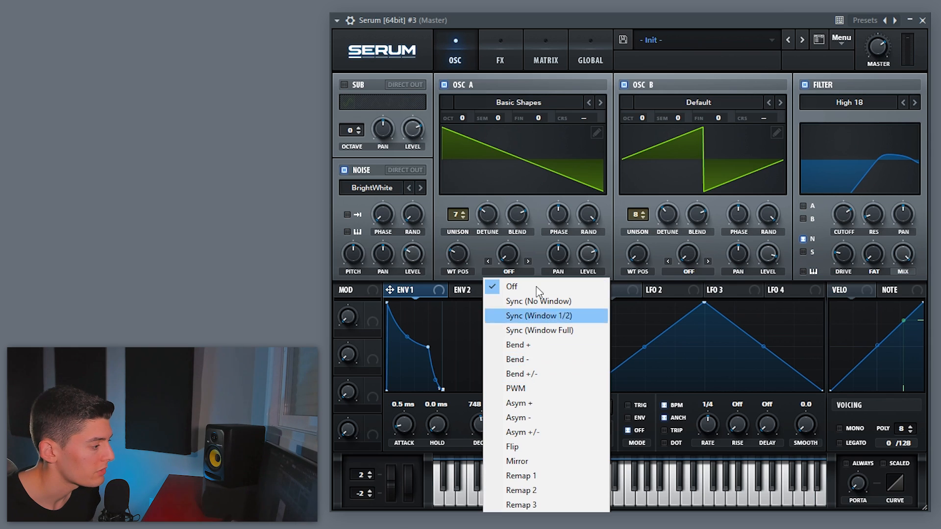
click(524, 346)
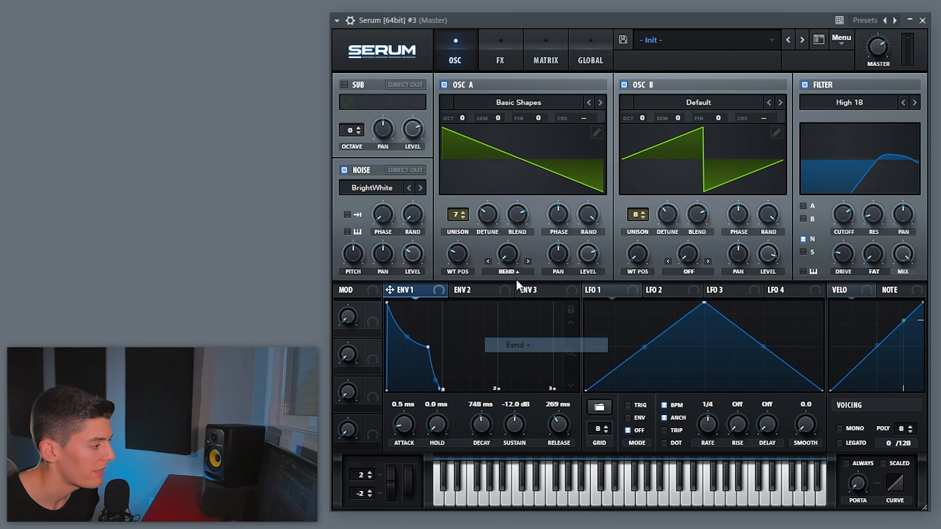
mouse_move(508, 255)
mouse_down()
mouse_move(502, 103)
mouse_move(510, 276)
mouse_move(521, 254)
mouse_move(473, 286)
mouse_move(506, 254)
mouse_up()
click(461, 290)
drag(442, 303, 461, 391)
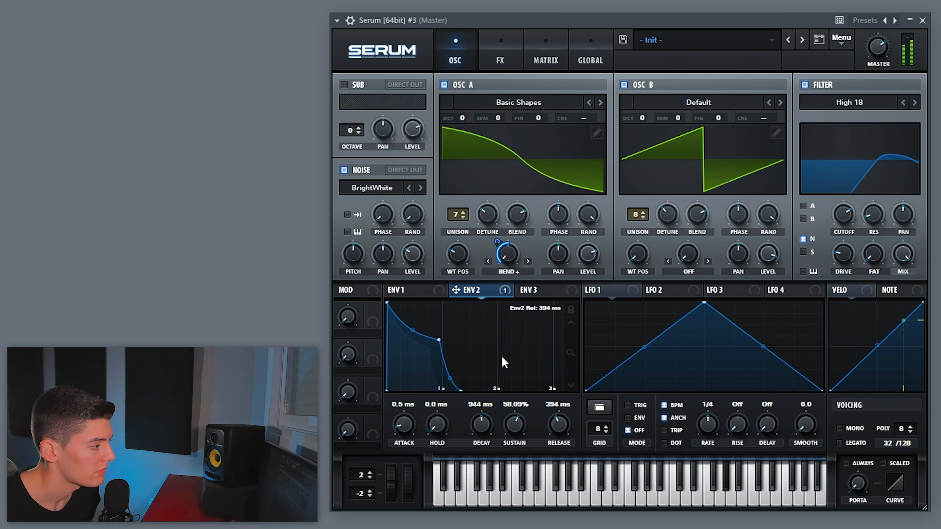
mouse_move(499, 231)
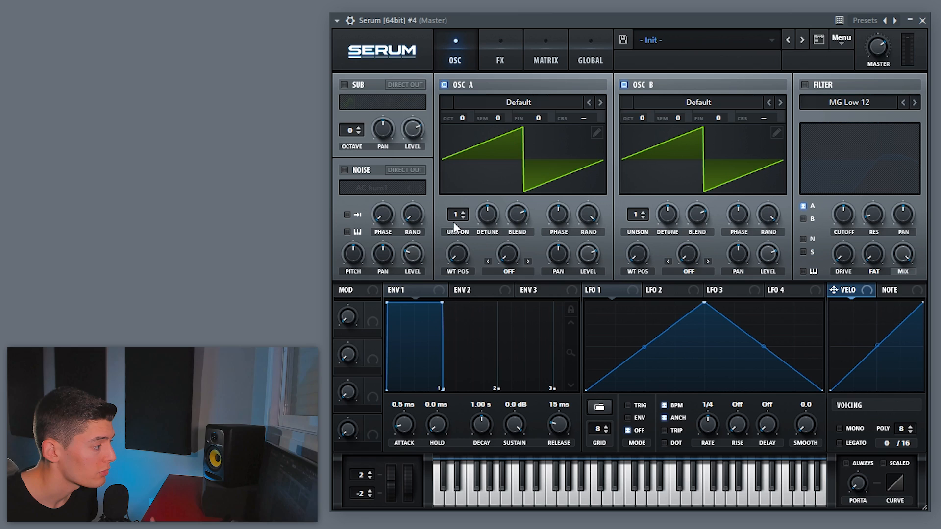
In the fourth Serum instance, set both oscillators to 8 unison voices and lower their detune.
drag(453, 222, 460, 153)
drag(486, 214, 482, 260)
drag(632, 218, 635, 131)
drag(637, 216, 637, 228)
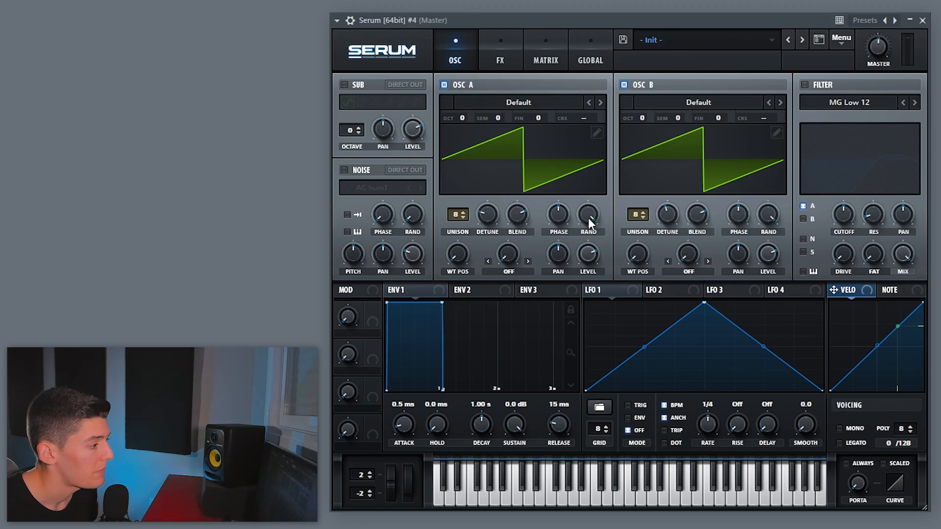
Lower the random phase of both oscillators and raise each by one octave.
drag(588, 221, 584, 263)
drag(463, 118, 464, 107)
drag(645, 119, 645, 107)
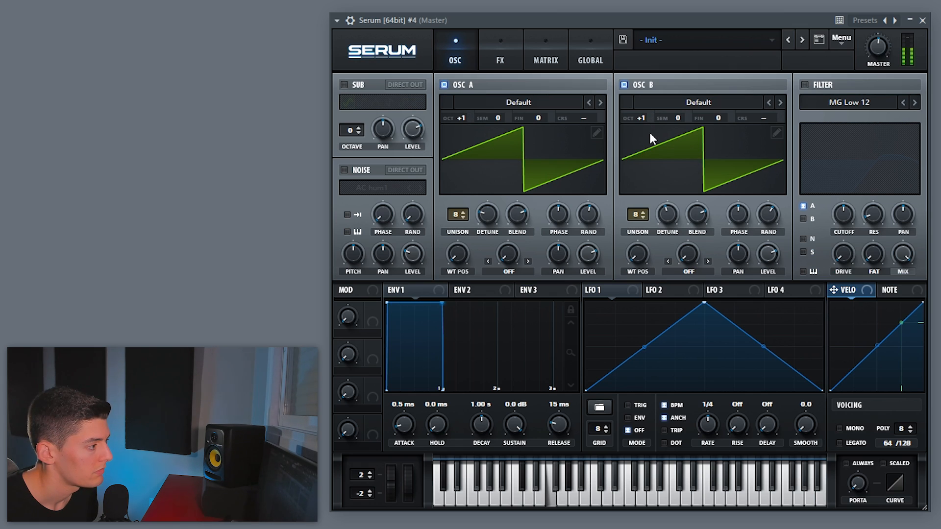
Add a HardClip distortion with raised drive and reduced mix, followed by a multiband compressor with a lowered threshold.
click(499, 55)
click(380, 108)
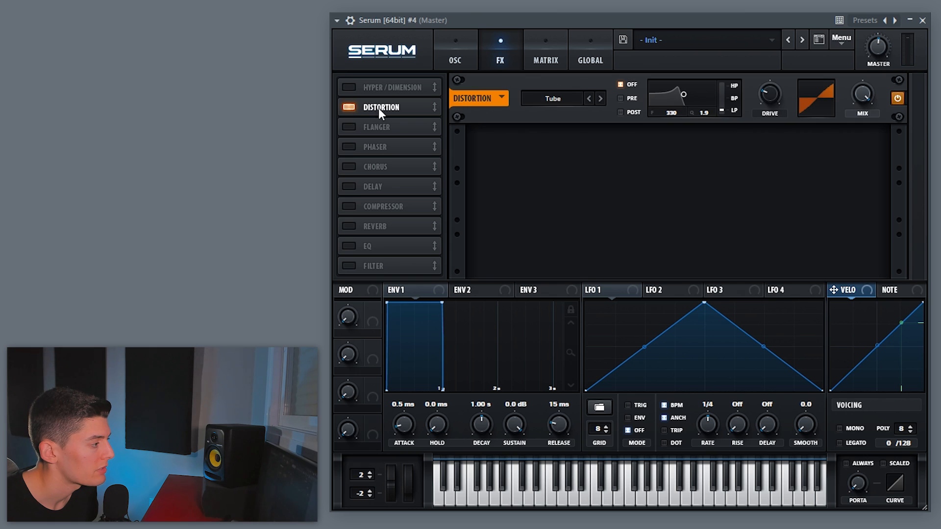
drag(863, 98, 863, 134)
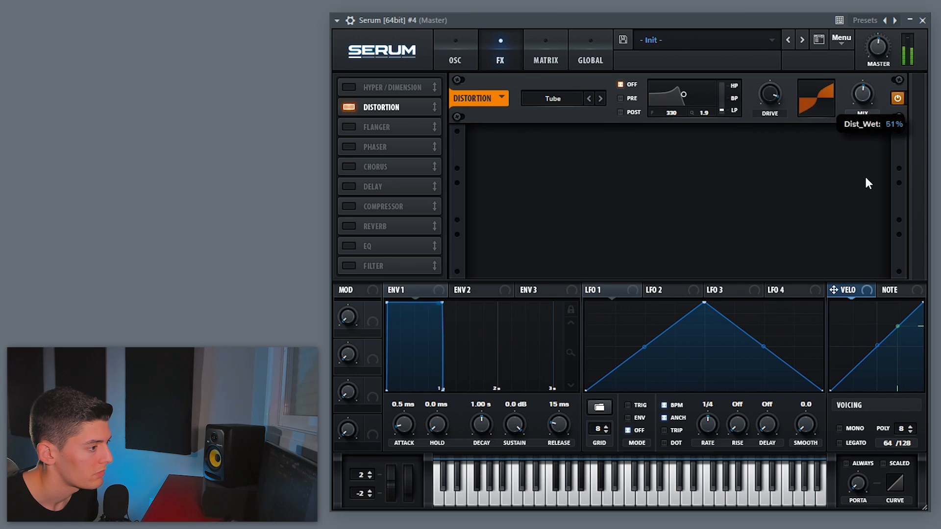
click(553, 99)
click(549, 143)
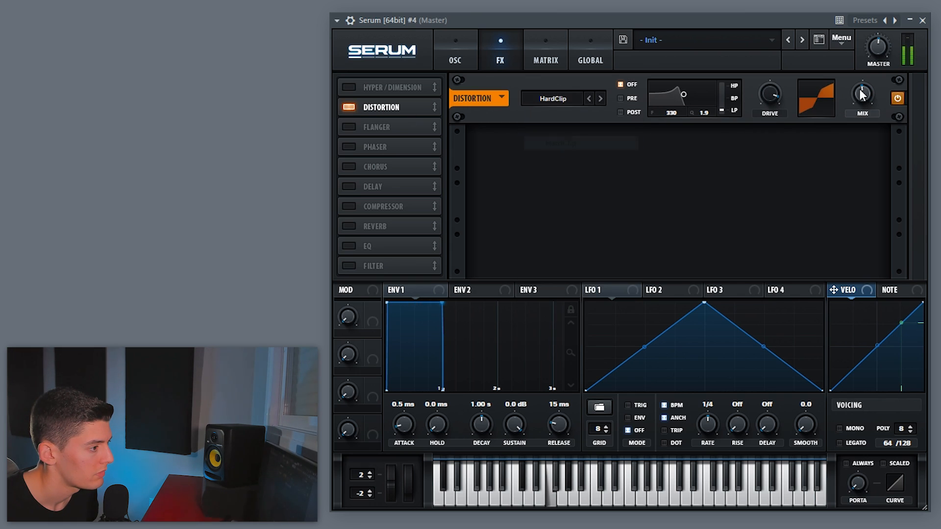
mouse_move(863, 93)
mouse_down()
mouse_move(862, 116)
mouse_move(860, 107)
mouse_up()
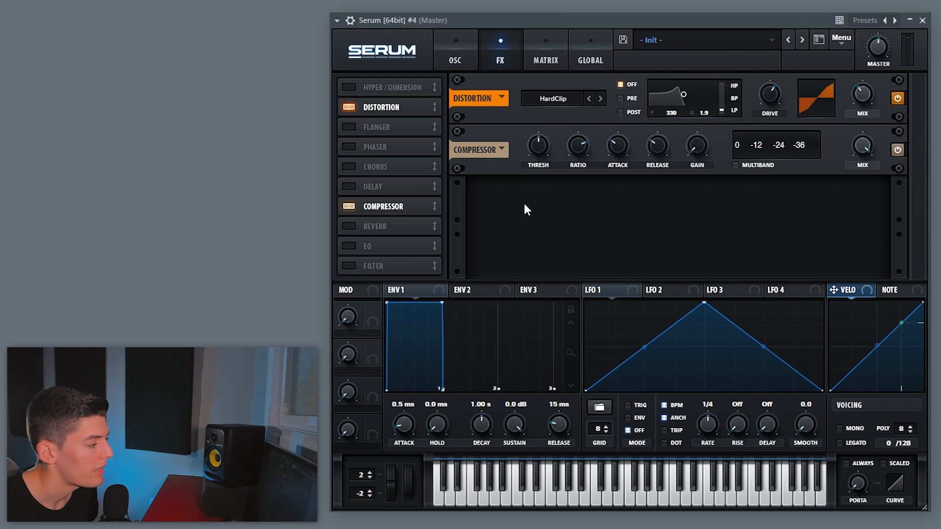
click(735, 165)
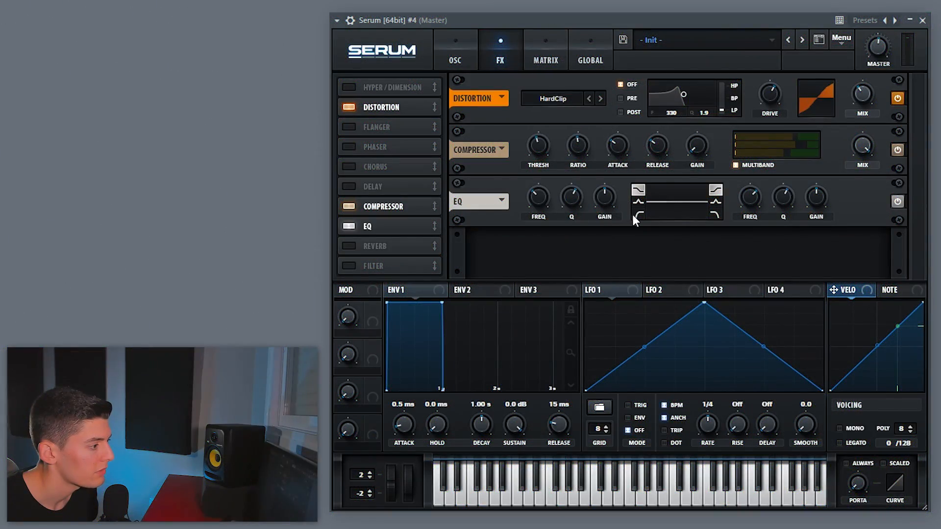
Set the EQ's low band to high-pass and its high band to low-pass at about 16632 Hz, lowering both Q values.
click(636, 215)
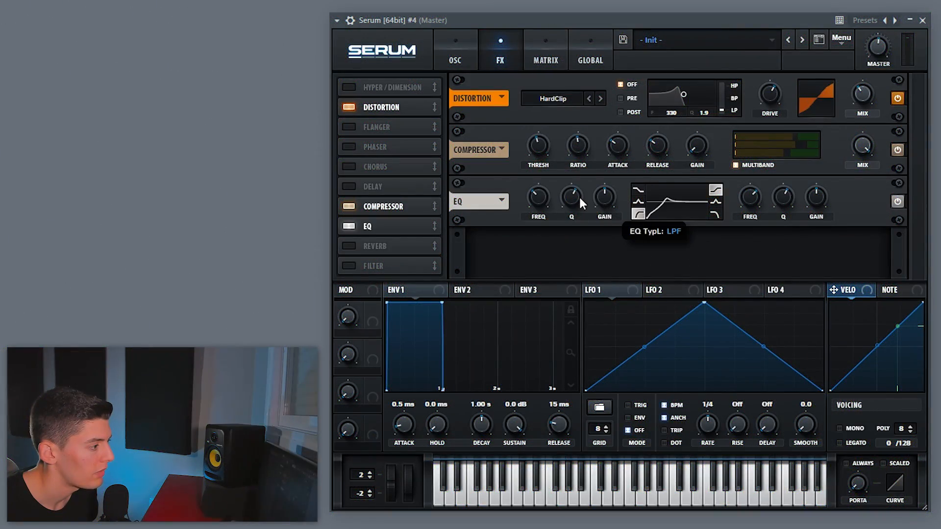
click(717, 215)
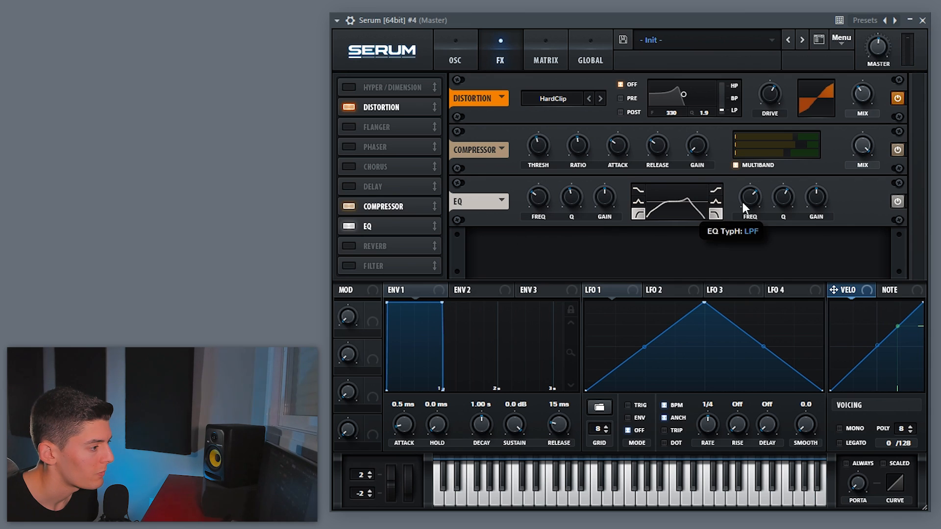
drag(781, 198, 780, 228)
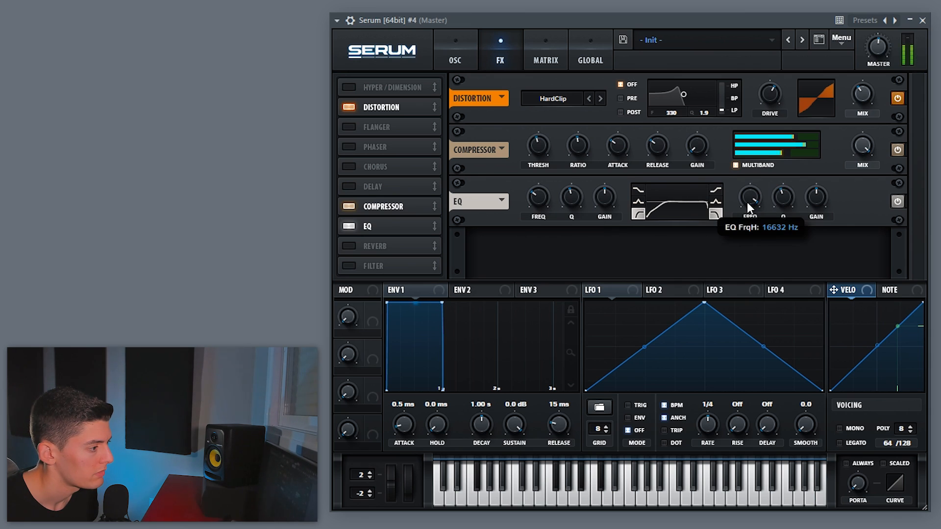
Add a Hall reverb with larger size and raised low cut, and set Envelope 1's release to 324 ms.
click(349, 246)
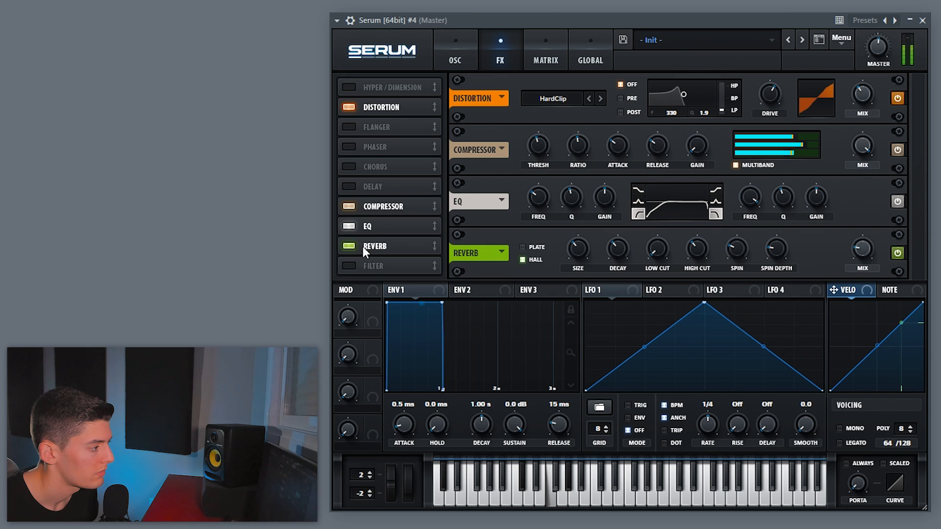
drag(572, 251, 571, 221)
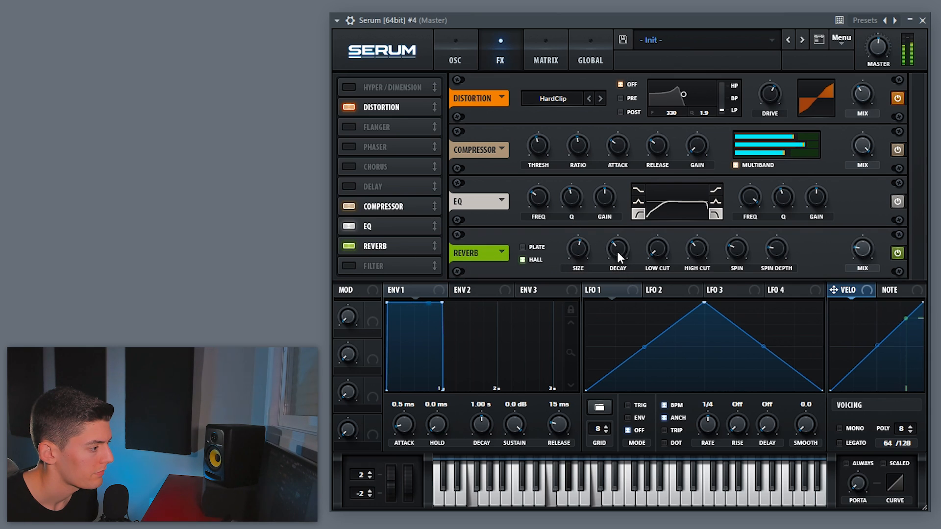
drag(654, 254, 655, 233)
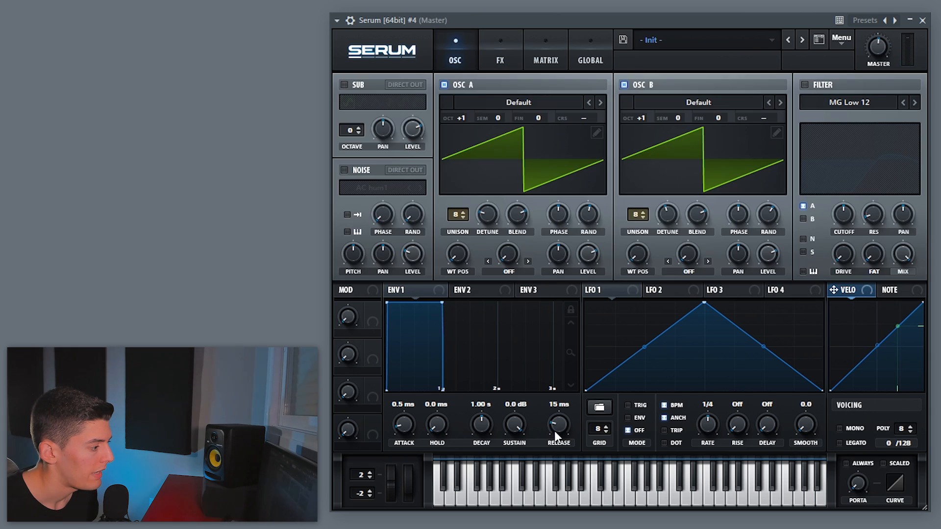
mouse_move(556, 431)
mouse_down()
mouse_move(557, 404)
mouse_move(559, 432)
mouse_up()
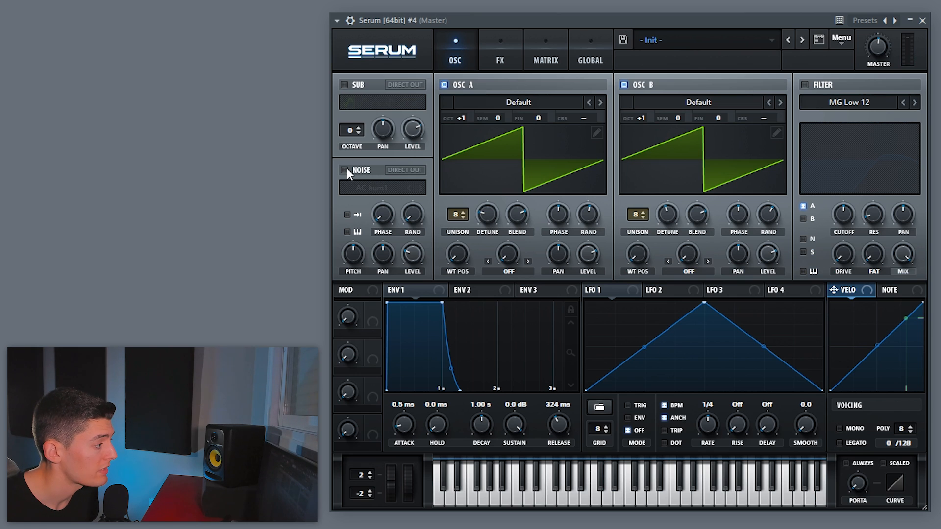
Load a wavetable from the Analog category into oscillator A and raise its wavetable position.
click(501, 101)
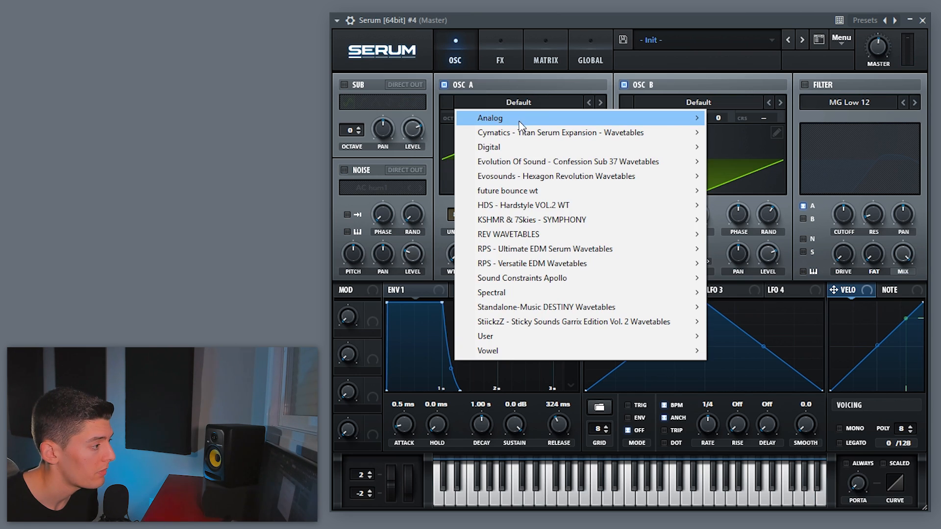
mouse_move(521, 127)
click(725, 186)
drag(457, 257, 490, 219)
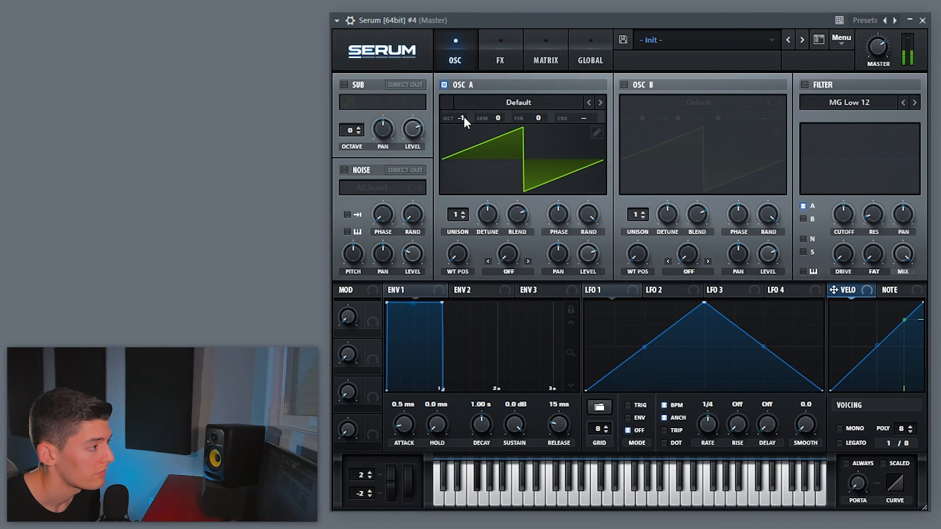
On the new Init patch, set oscillator A to octave -1 with 8 unison voices, and lower its detune and random phase.
drag(464, 132, 464, 138)
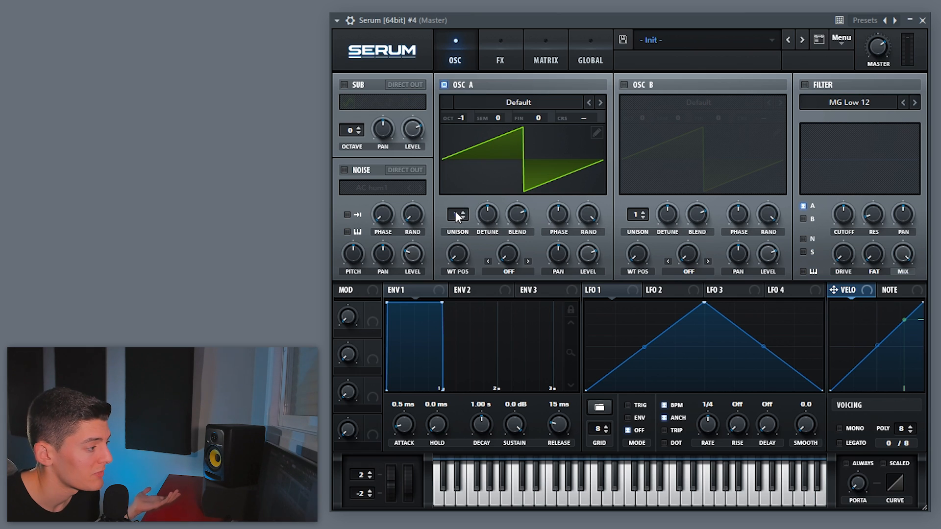
drag(456, 216, 463, 183)
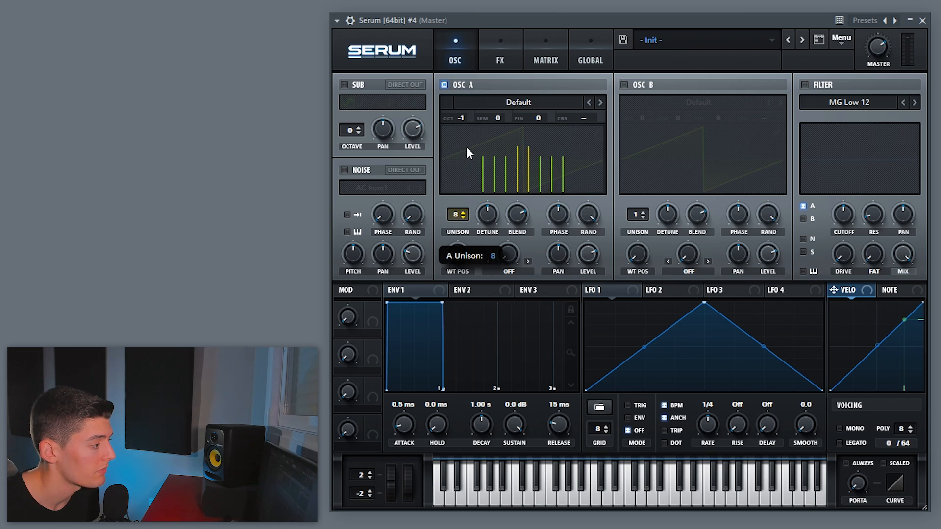
drag(485, 217, 489, 292)
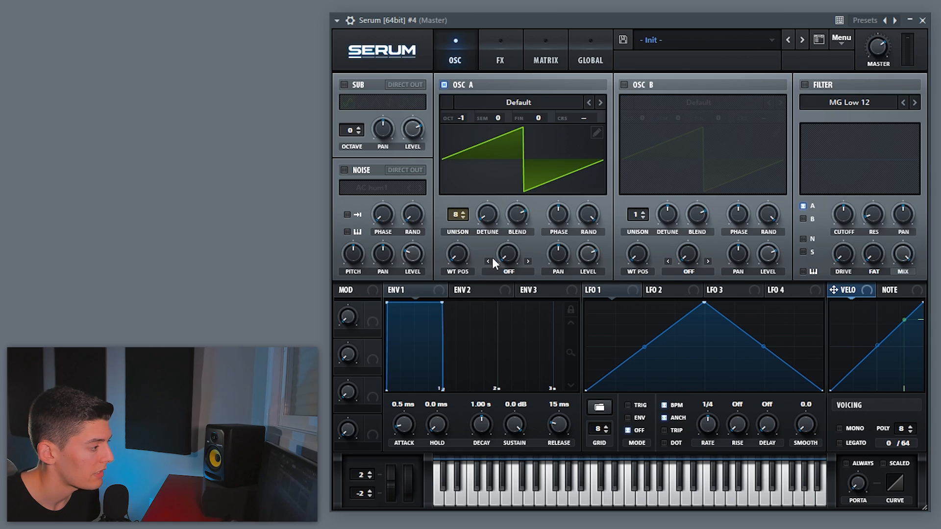
key(space)
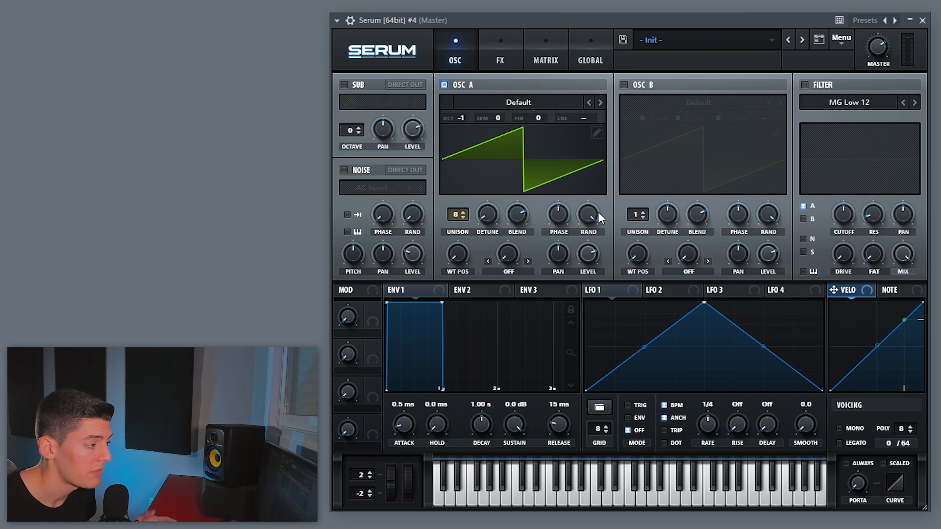
drag(594, 213, 595, 265)
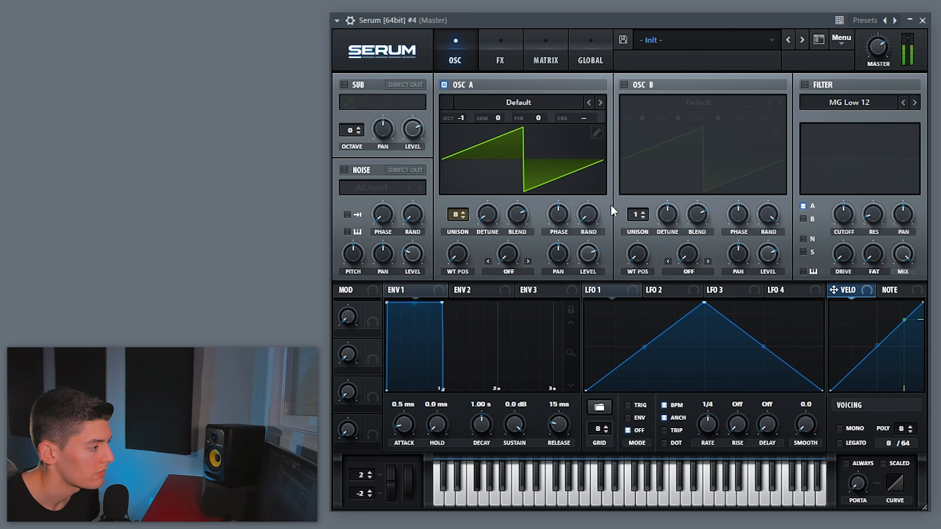
Enable oscillator B on its own with 9 unison voices, and lower its detune and random phase.
click(624, 85)
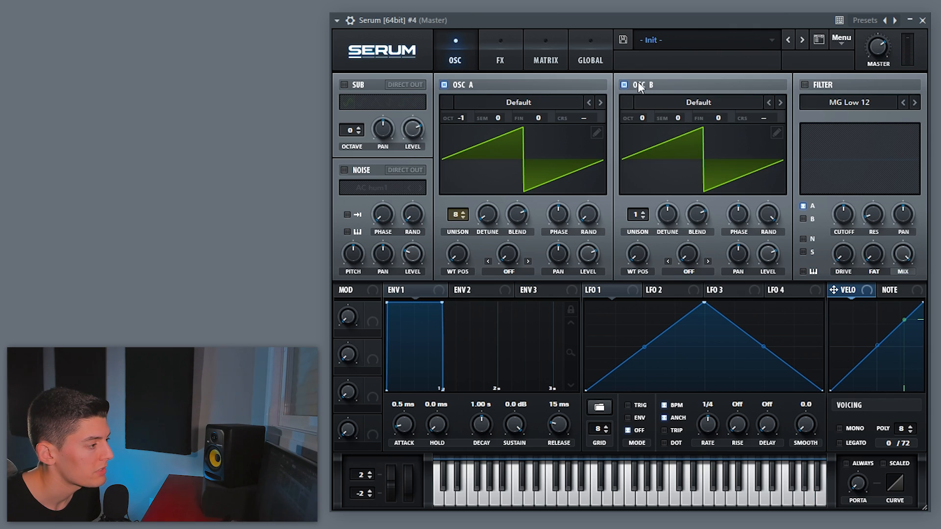
click(444, 85)
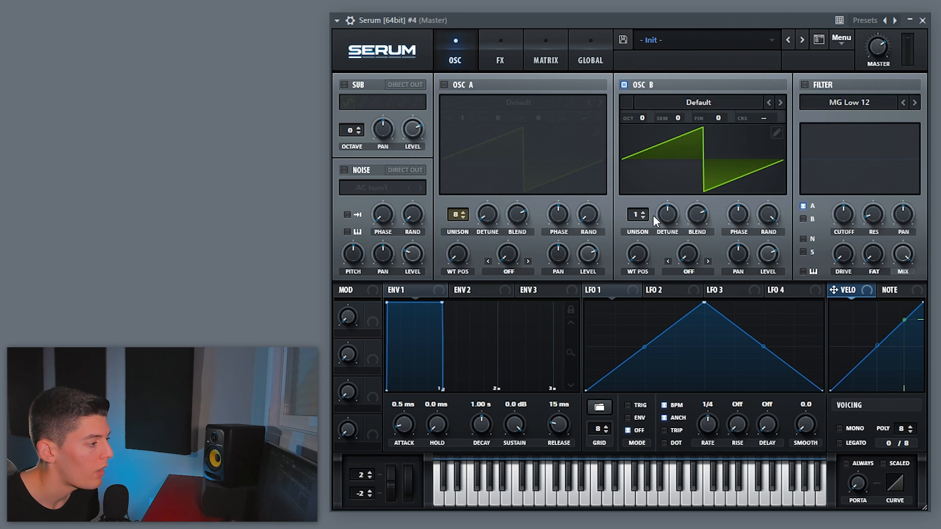
drag(653, 215, 632, 122)
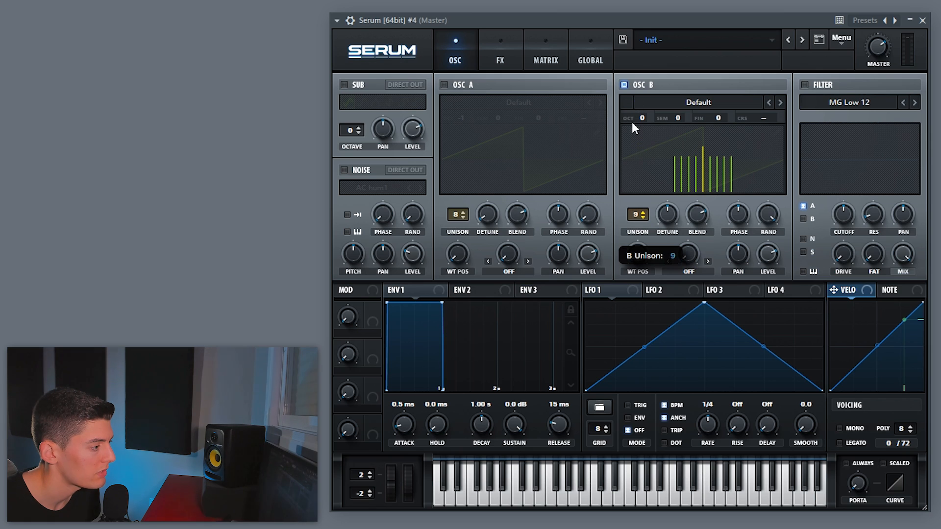
drag(668, 214, 674, 235)
drag(773, 208, 771, 219)
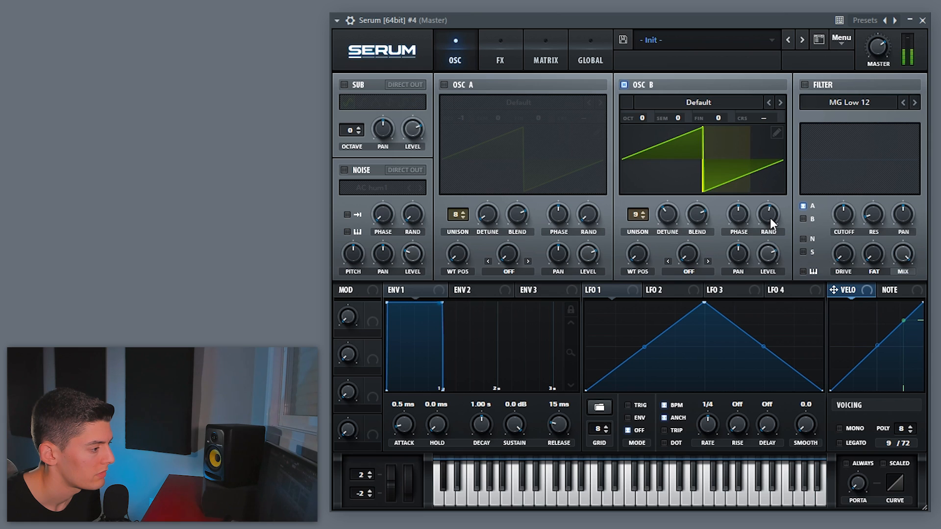
Lower oscillator B's level, turn oscillator A back on, and fine-tune B's level, random phase and detune against it.
drag(771, 252, 769, 286)
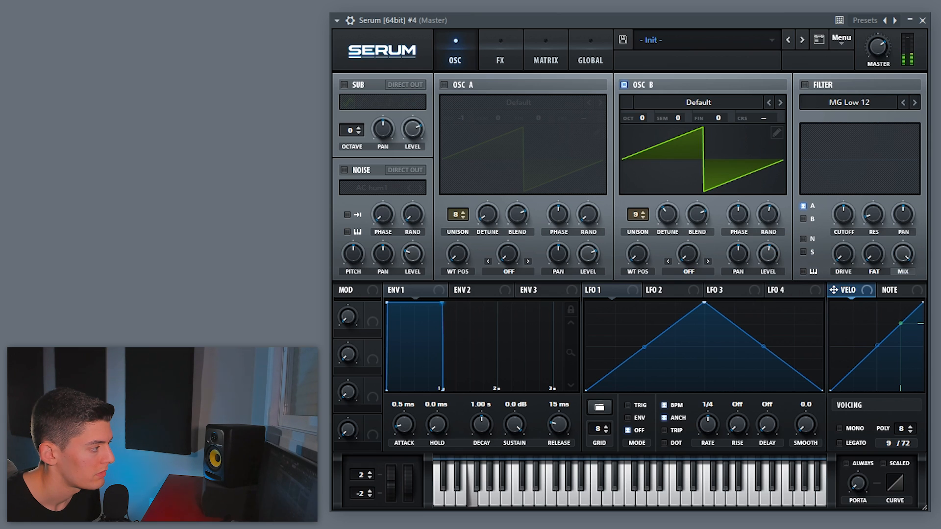
click(445, 85)
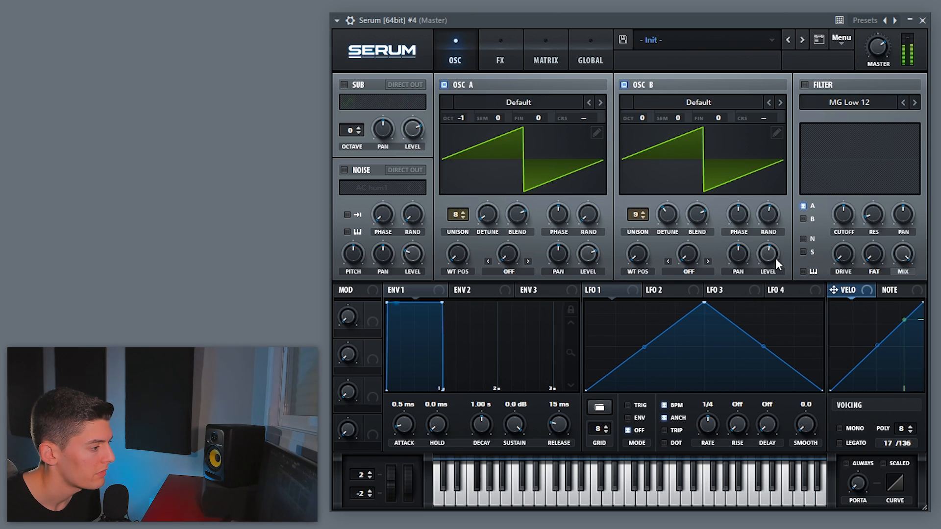
drag(774, 257, 773, 246)
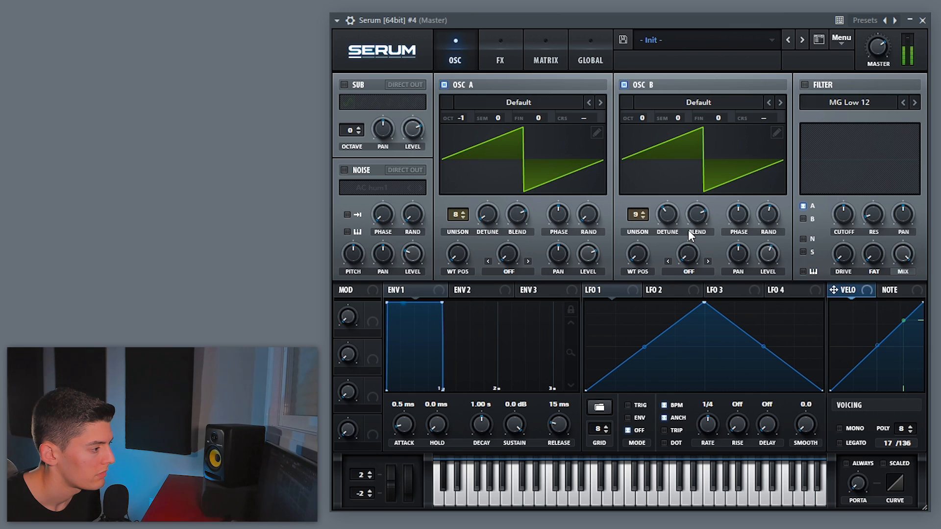
drag(763, 214, 766, 198)
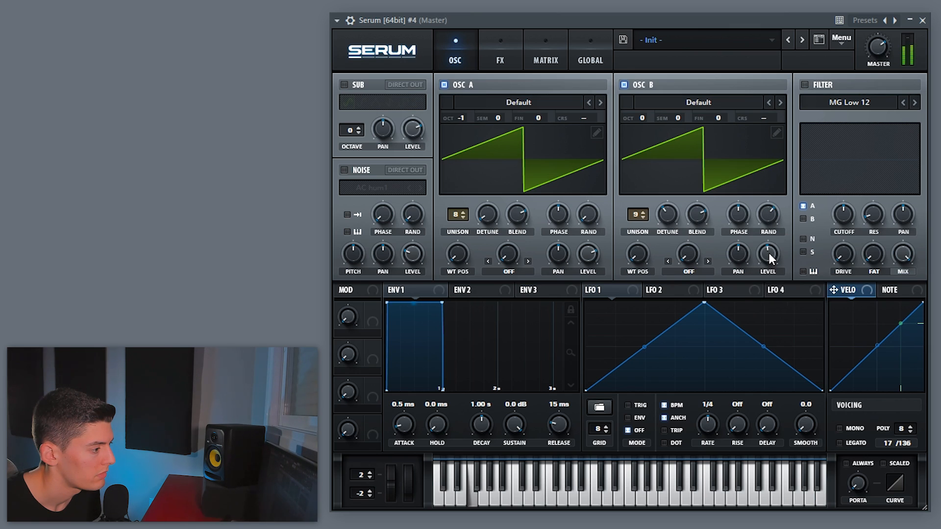
drag(672, 221, 670, 216)
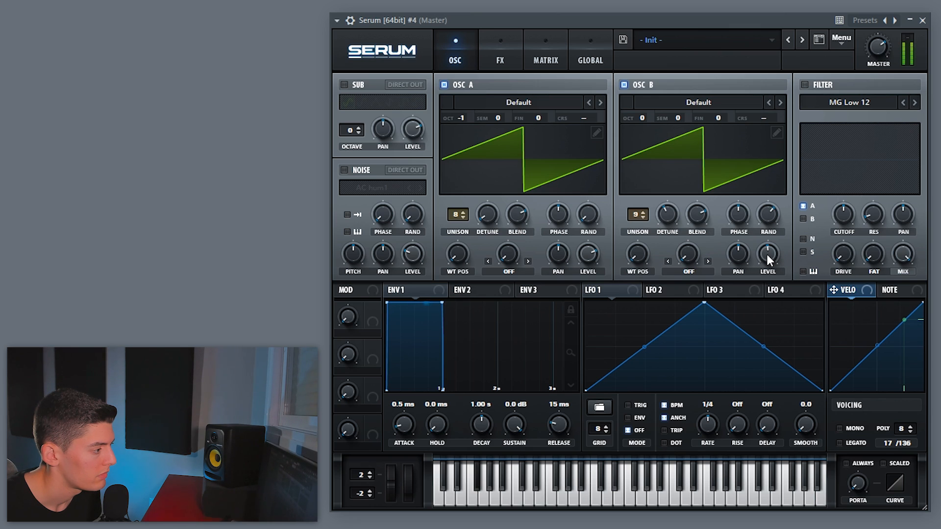
Enable the MG Low 12 filter for both oscillators and raise its cutoff to trim only the highest frequencies.
click(804, 85)
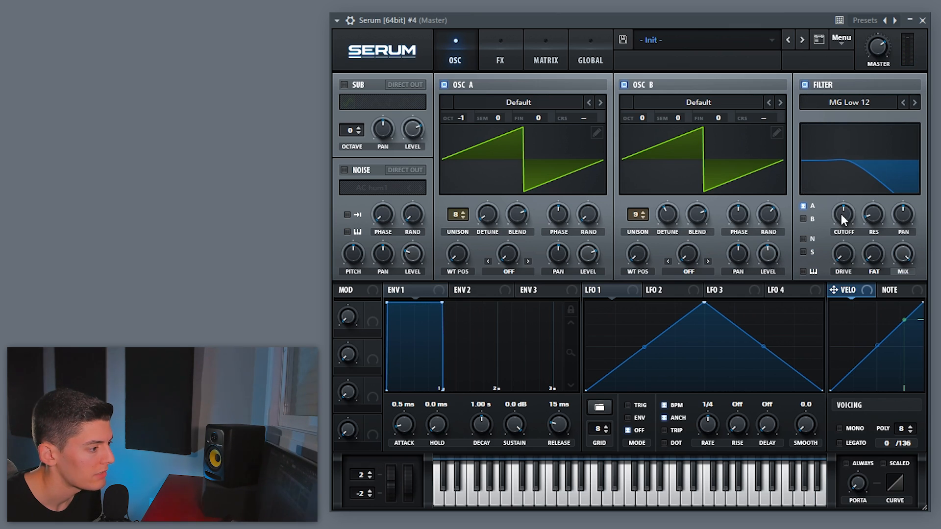
mouse_move(841, 214)
mouse_down()
mouse_move(825, 202)
mouse_move(838, 208)
mouse_move(837, 183)
mouse_move(836, 221)
mouse_up()
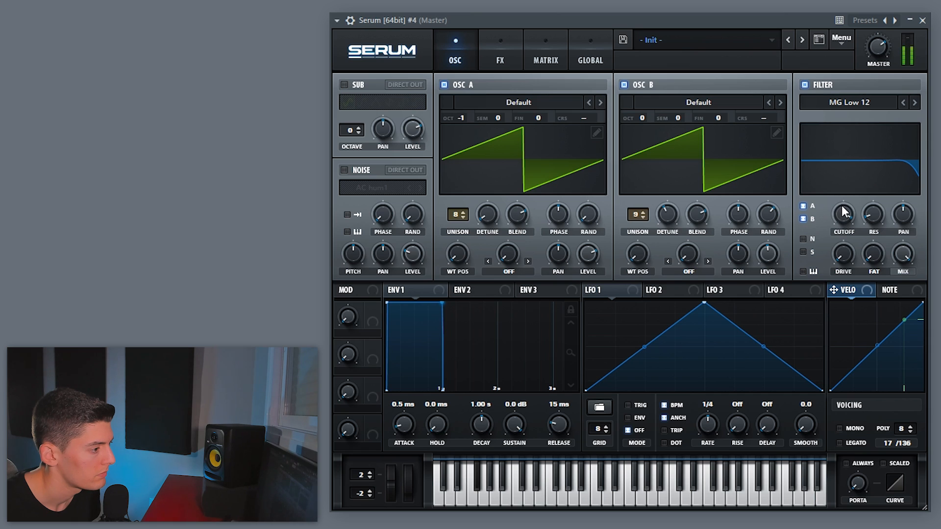
Add a Tube distortion with the drive raised and the mix kept high.
click(499, 47)
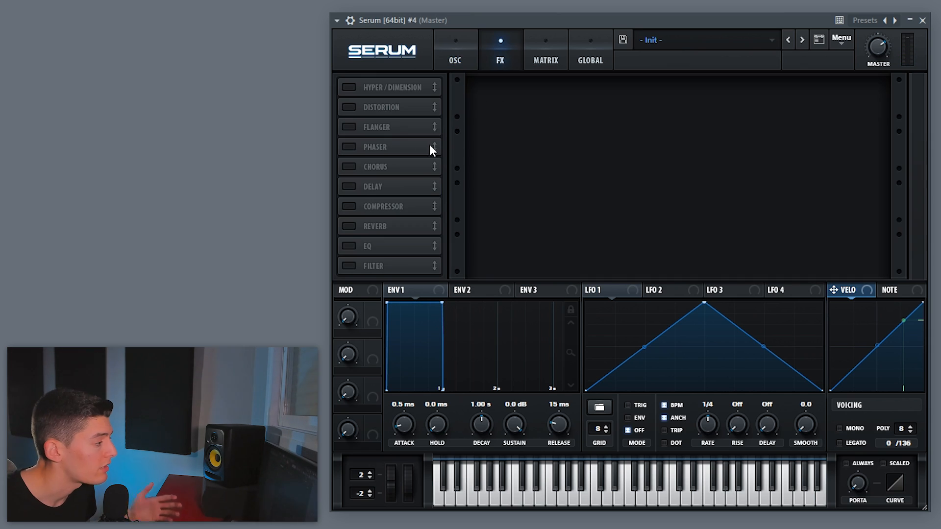
click(352, 105)
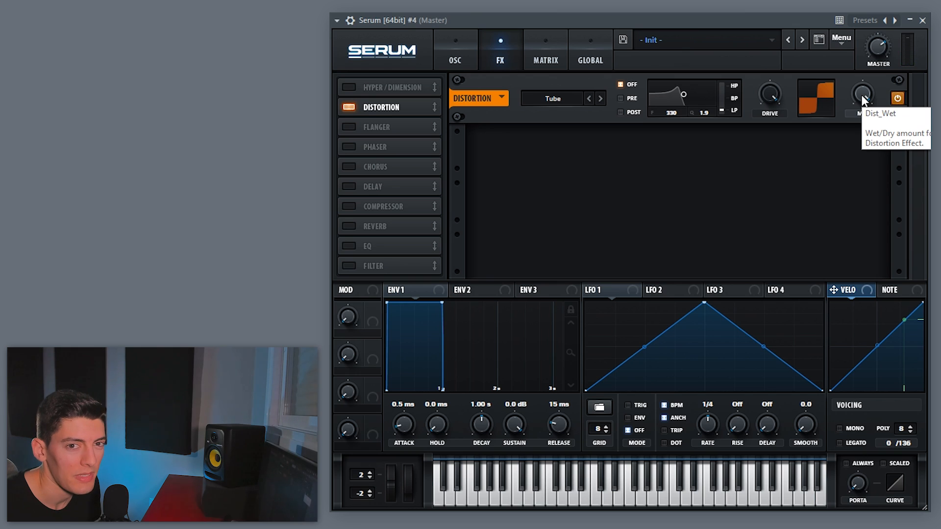
drag(866, 102, 859, 63)
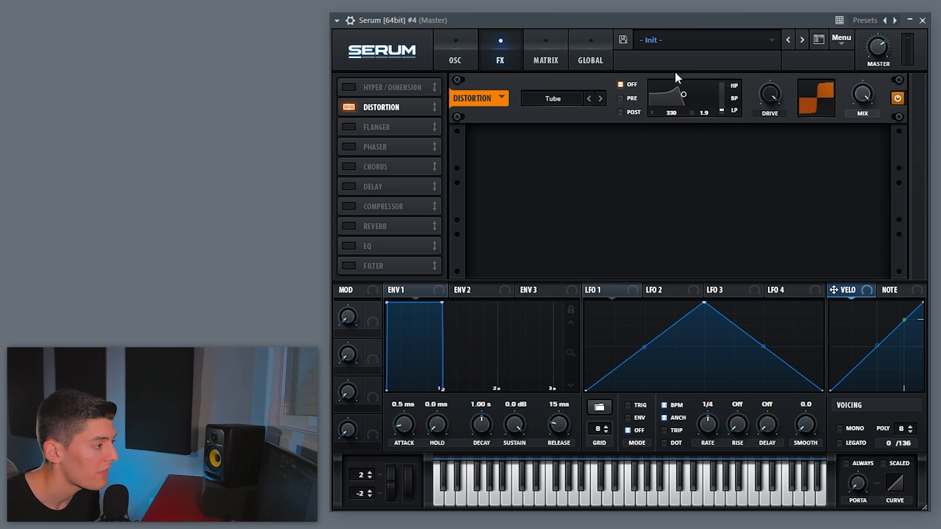
Try the distortion's pre filter with different frequency and Q settings, lower the distortion mix, and switch the filter off.
click(621, 99)
mouse_move(690, 93)
mouse_down()
mouse_move(677, 83)
mouse_move(685, 83)
mouse_up()
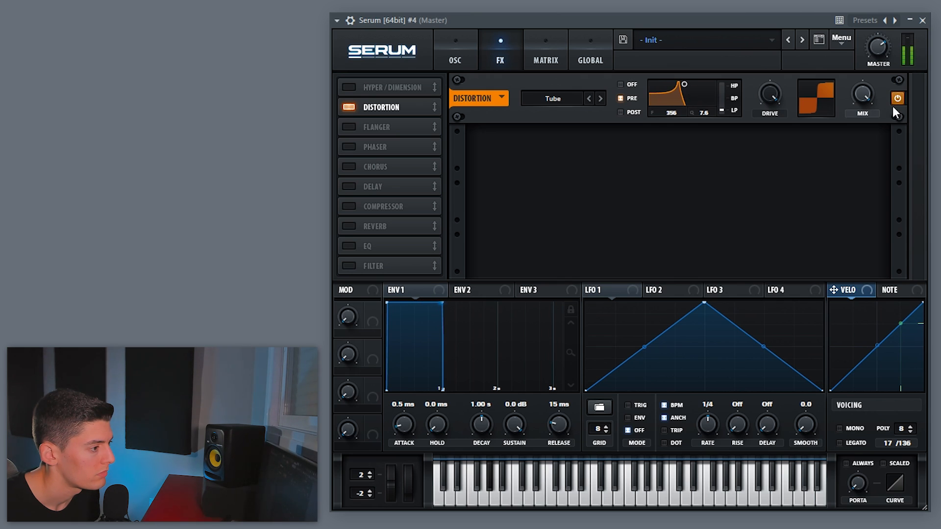
drag(863, 93, 851, 150)
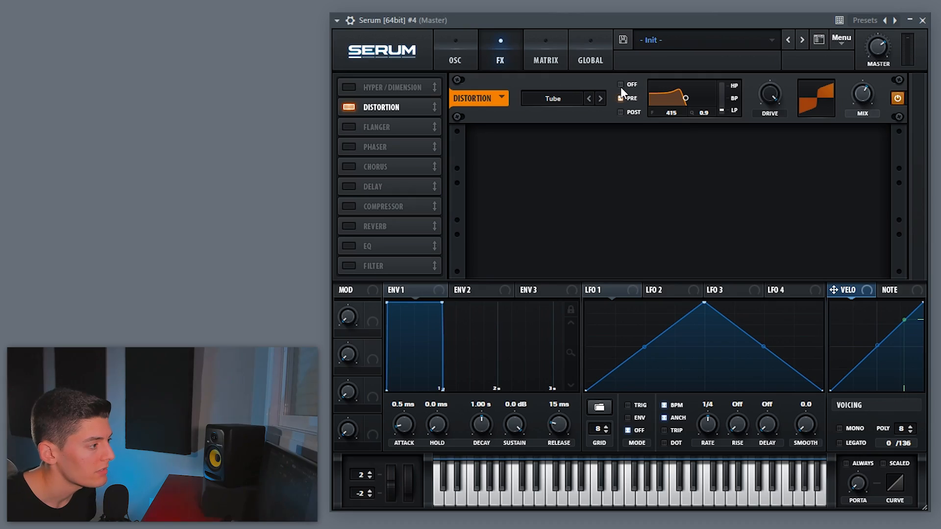
click(621, 84)
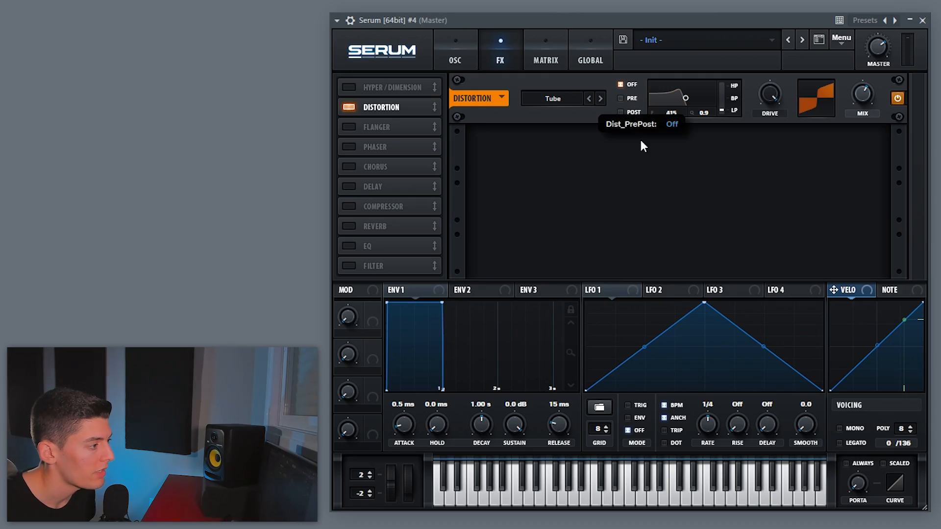
Add a multiband compressor with lowered threshold and ratio, and an EQ whose high band is a low-pass at a raised frequency.
click(351, 206)
click(736, 165)
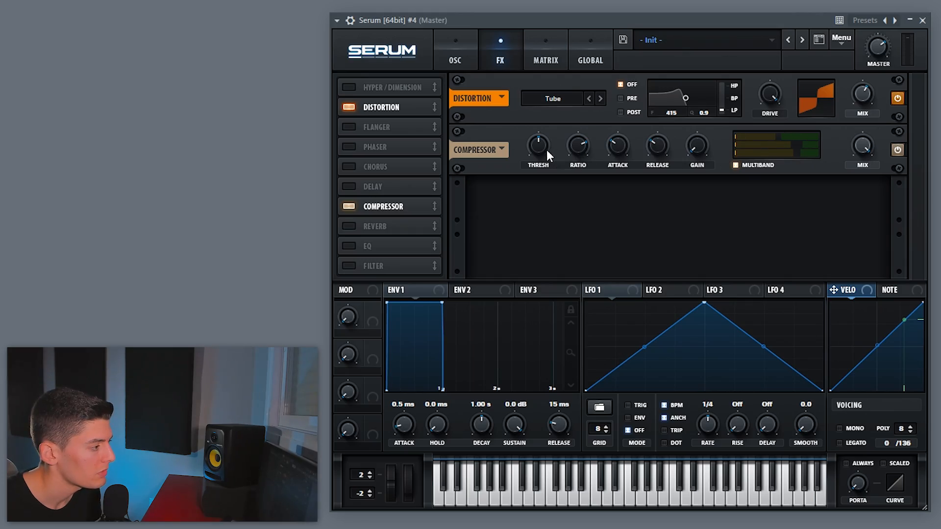
drag(541, 147, 579, 158)
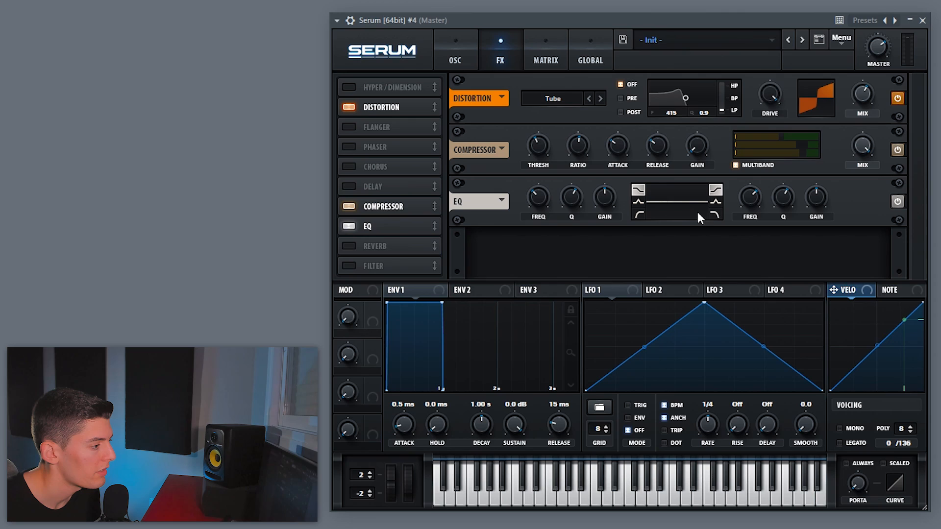
click(716, 214)
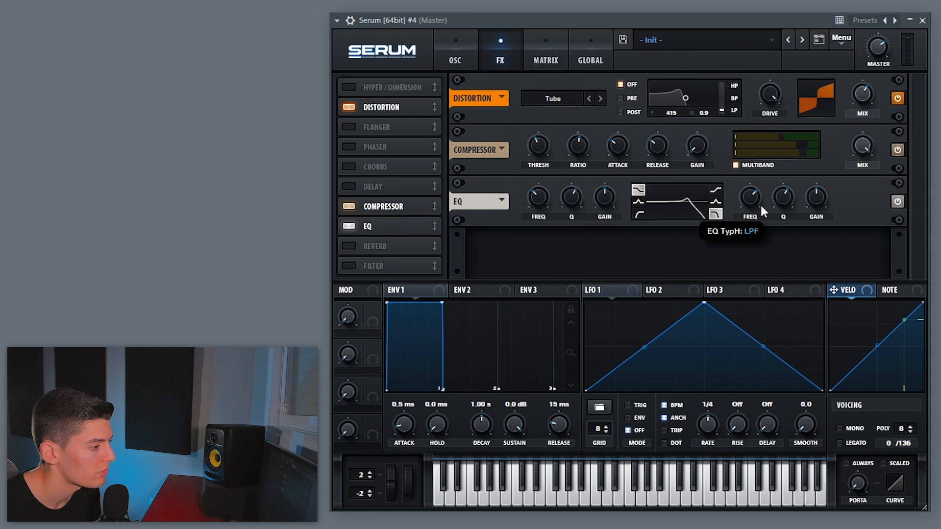
drag(747, 199, 745, 195)
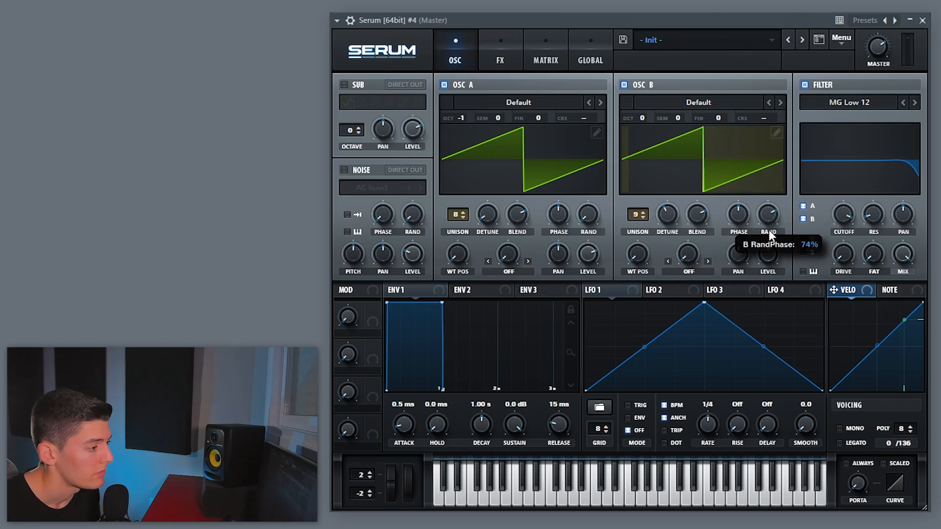
Lower oscillator B's random phase to about 38% and reduce its detune.
drag(769, 231, 767, 274)
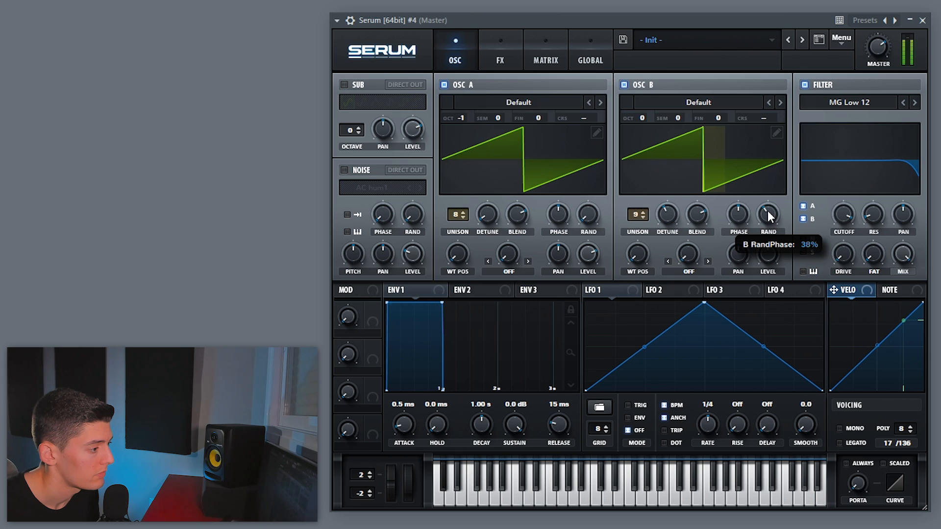
drag(669, 219, 669, 231)
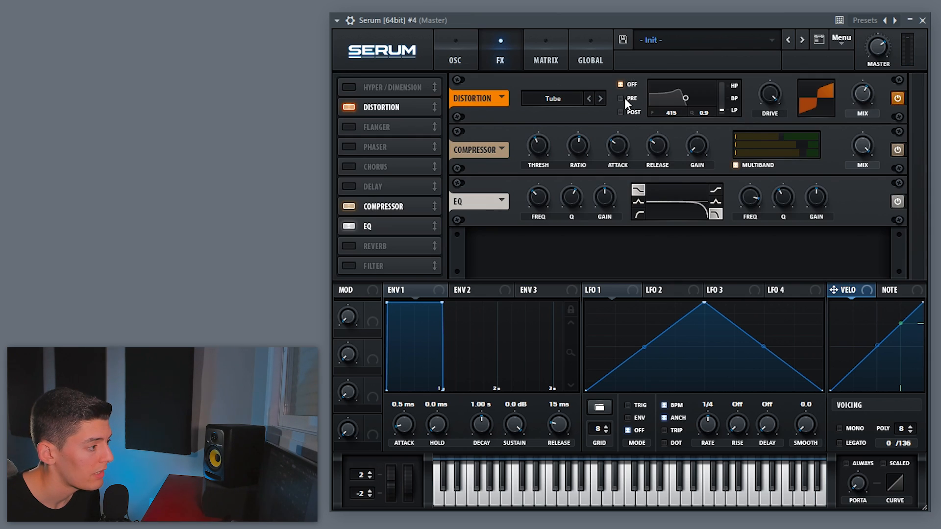
Set the distortion filter to pre and tune it to about 242 Hz with a Q of 7.6.
click(621, 99)
drag(685, 98, 678, 79)
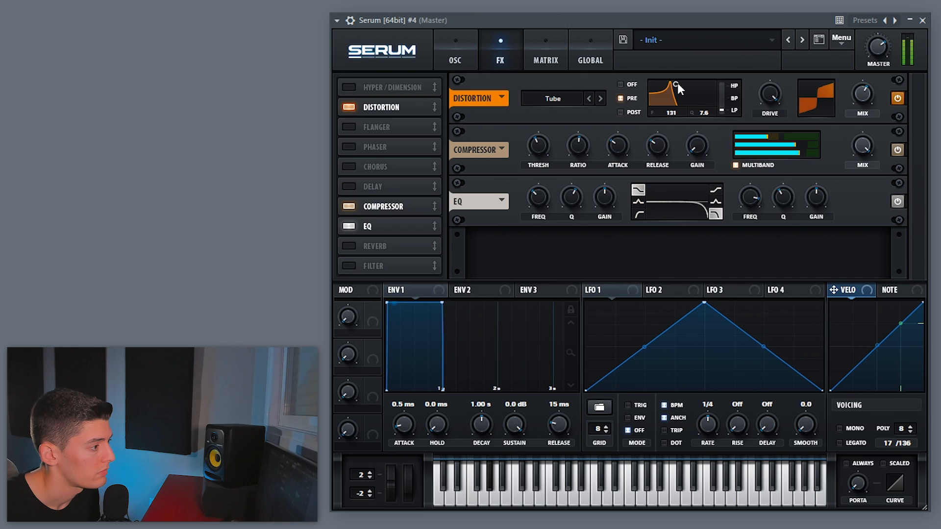
drag(677, 83, 682, 81)
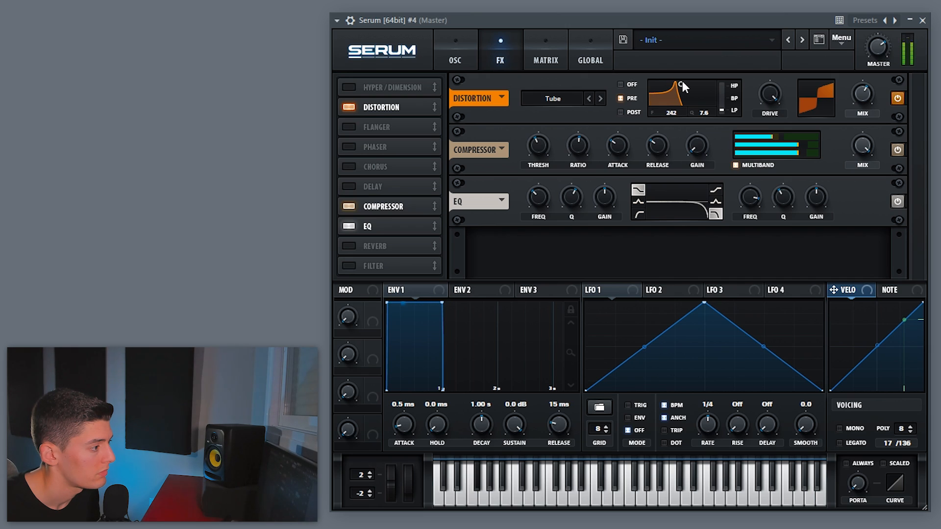